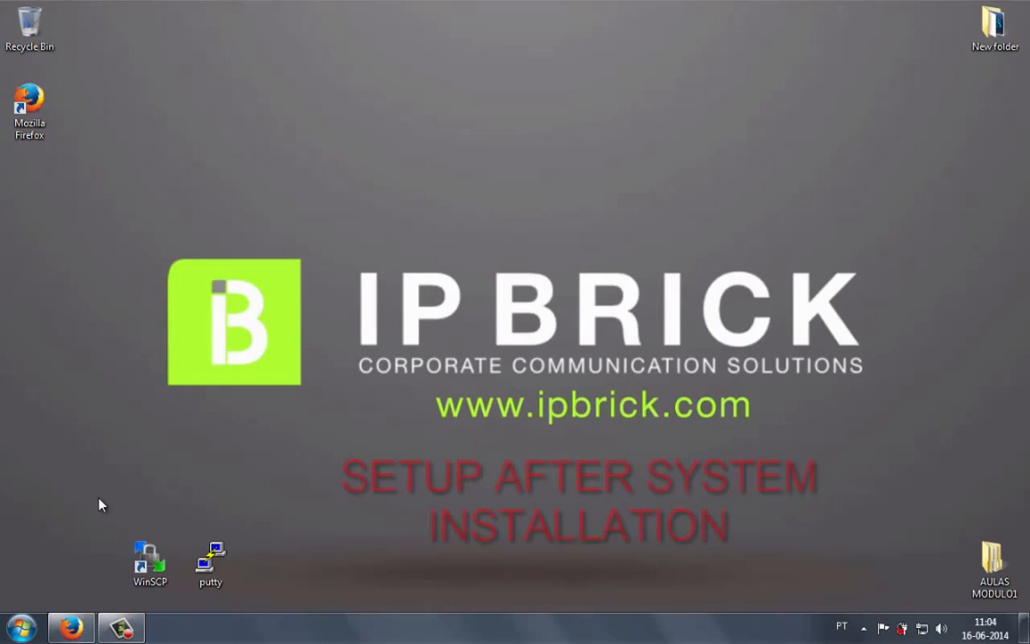
click(81, 624)
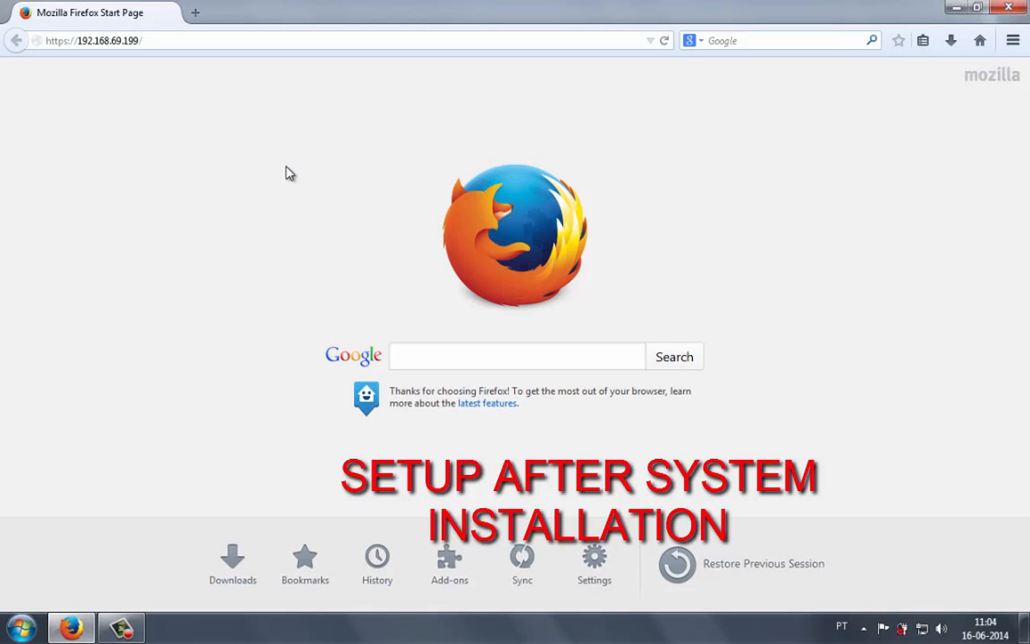
click(257, 41)
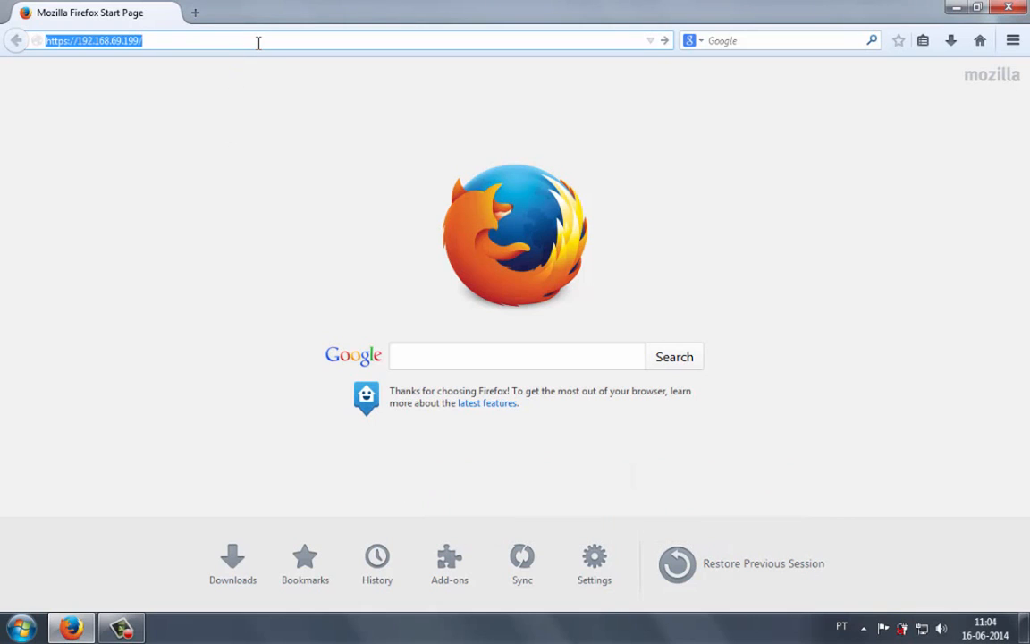
key(Return)
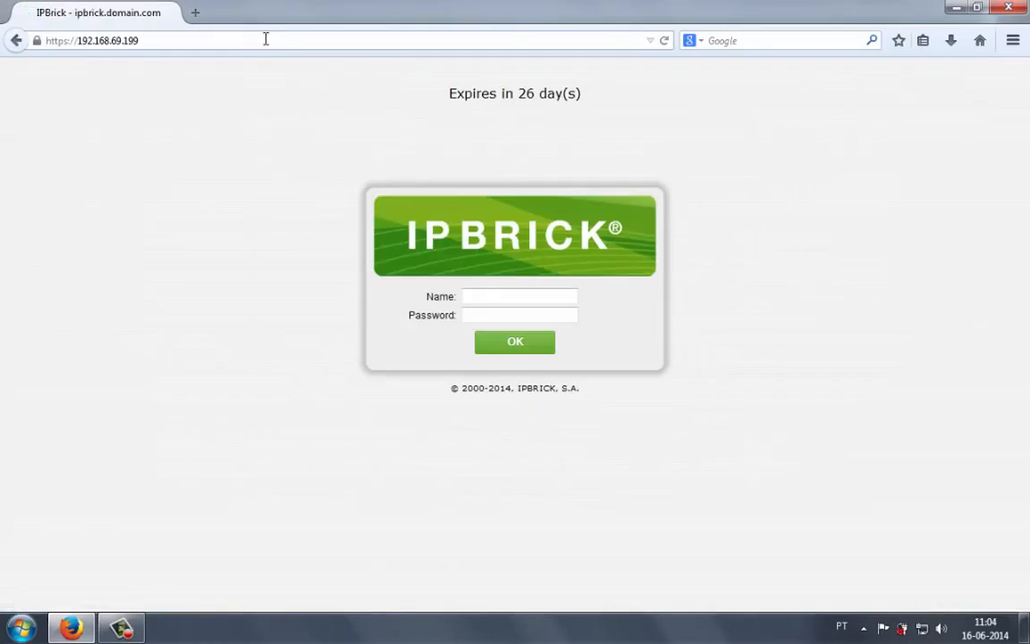
- Log in as admin with the account password and take over the already connected admin session
click(477, 301)
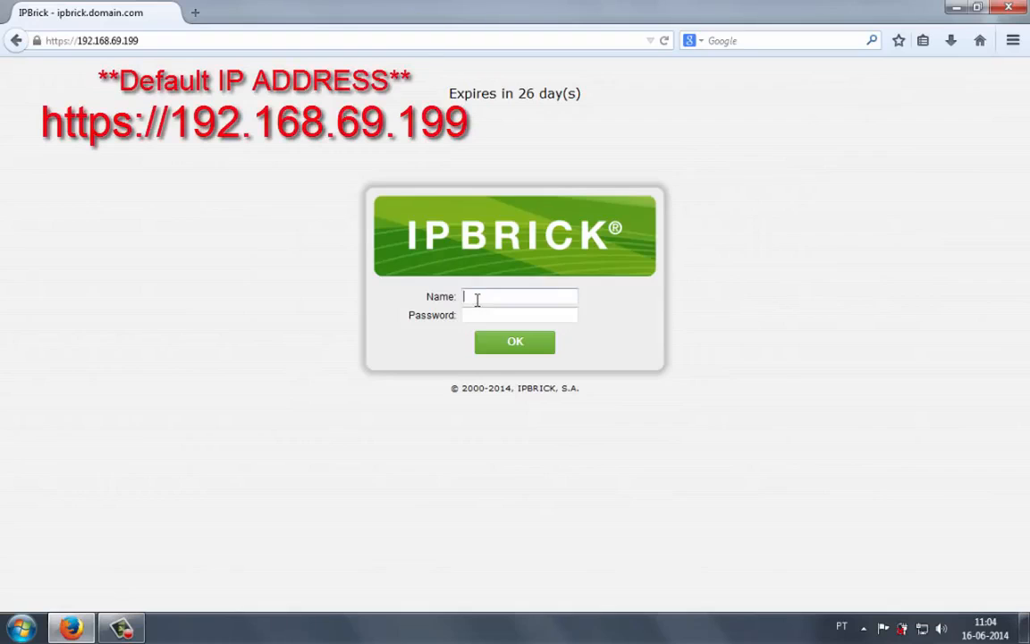
text(am)
key(BackSpace)
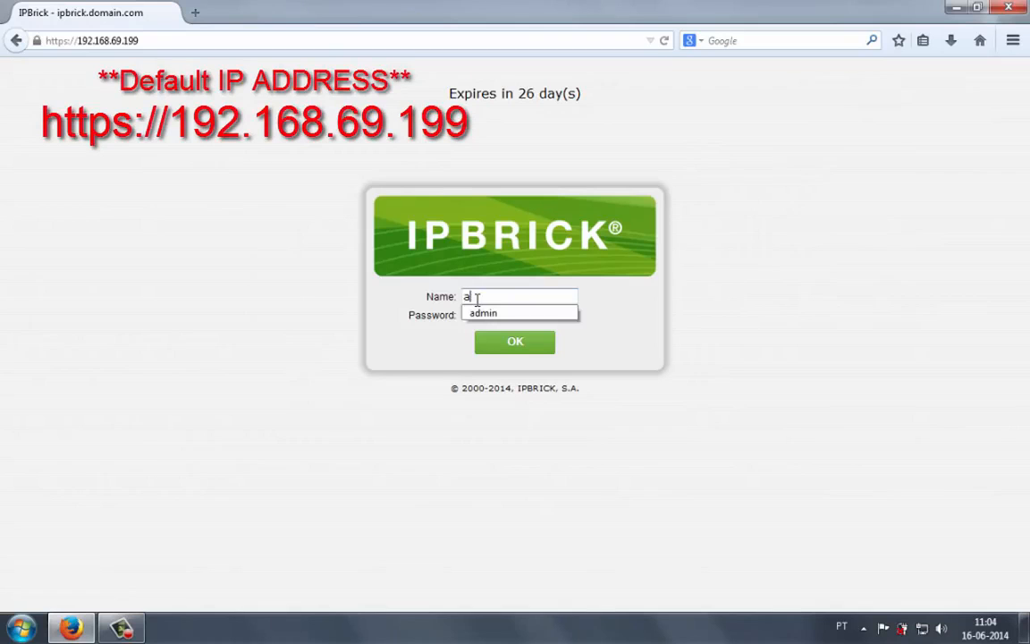
key(Down)
key(Return)
key(Tab)
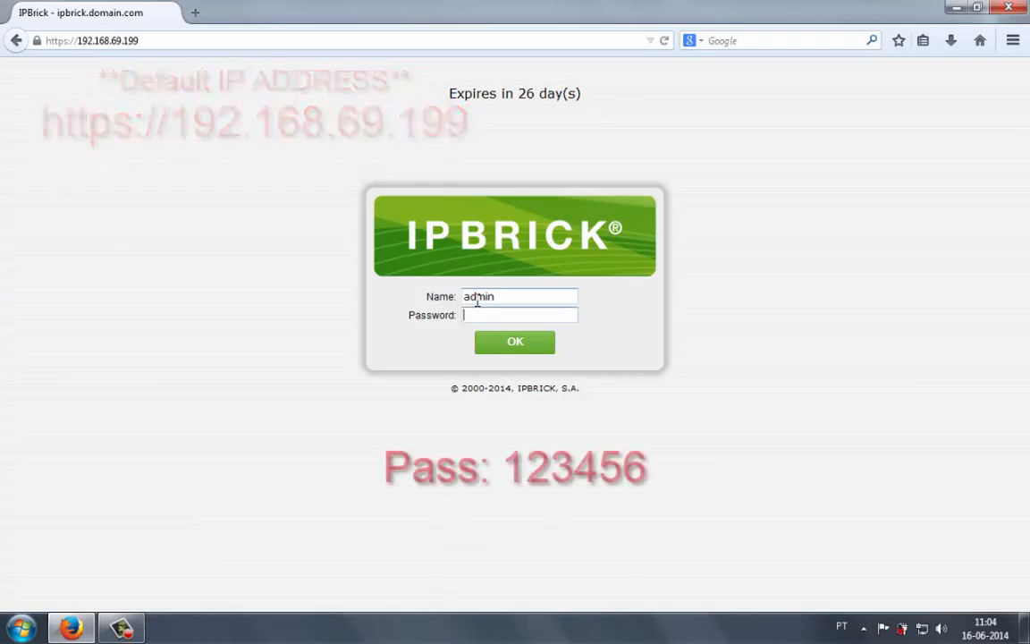
text(123456)
key(Return)
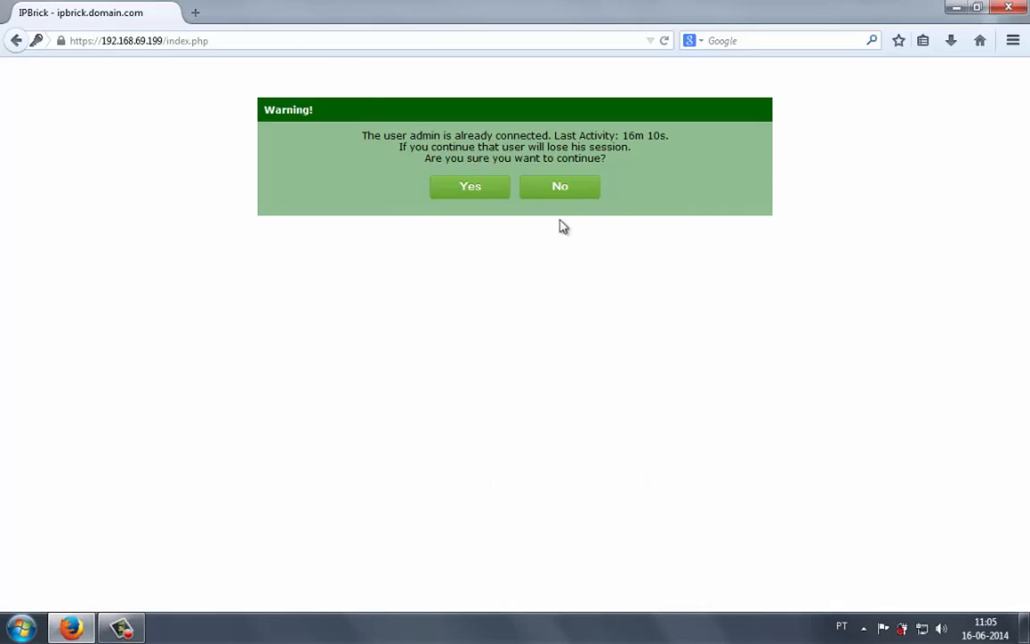
click(451, 189)
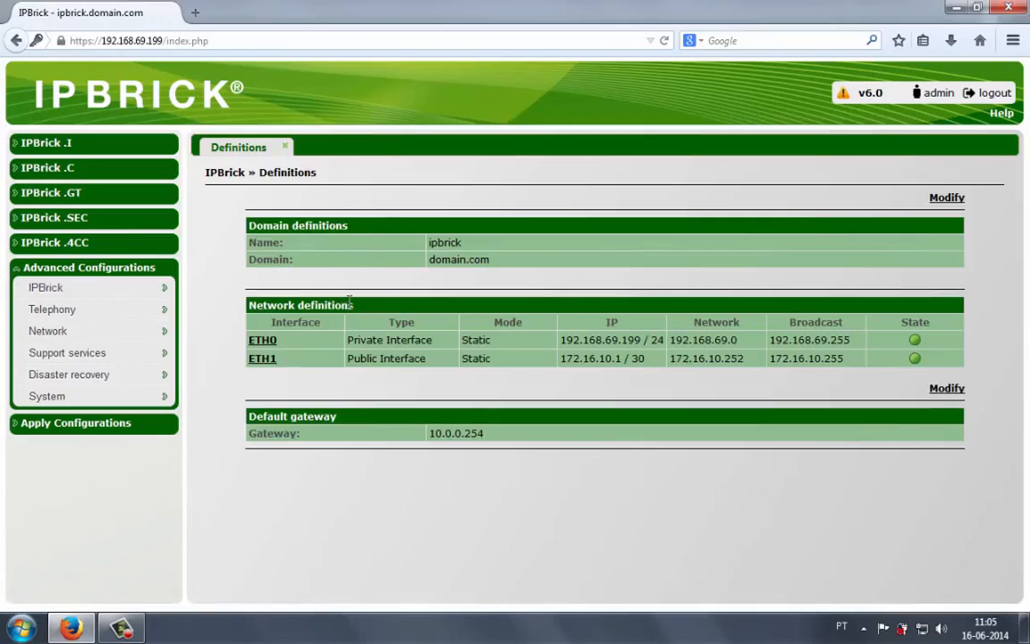
- Modify the domain definitions, setting the domain to easylinux1.com, and confirm the machine configuration change
click(943, 198)
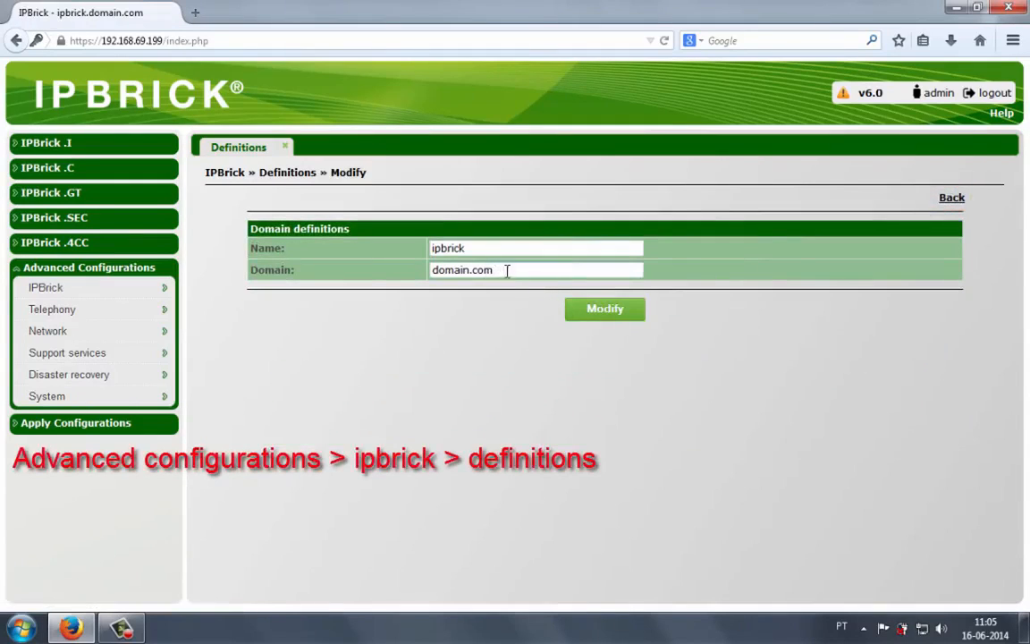
drag(506, 271, 369, 271)
text(e)
key(Down)
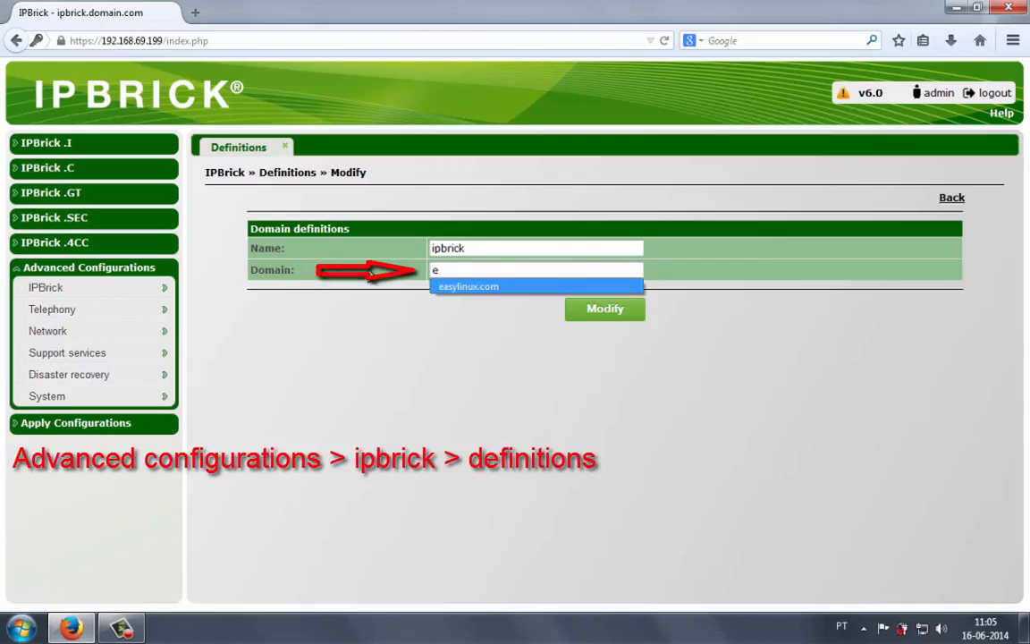
key(Return)
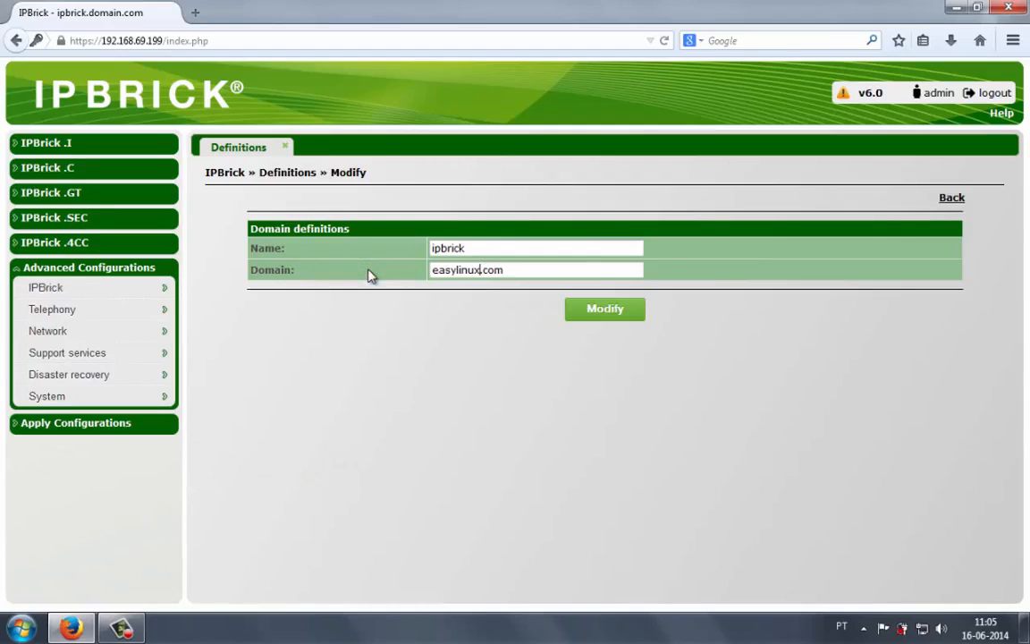
key(Left)
key(Left)
key(Left)
key(Left)
text(1)
click(588, 311)
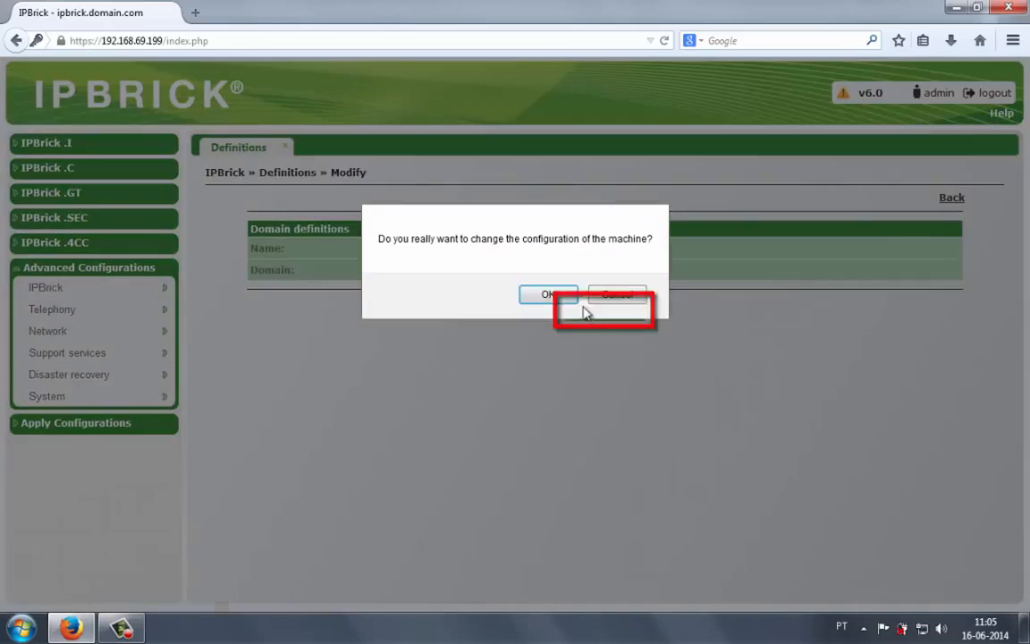
click(534, 294)
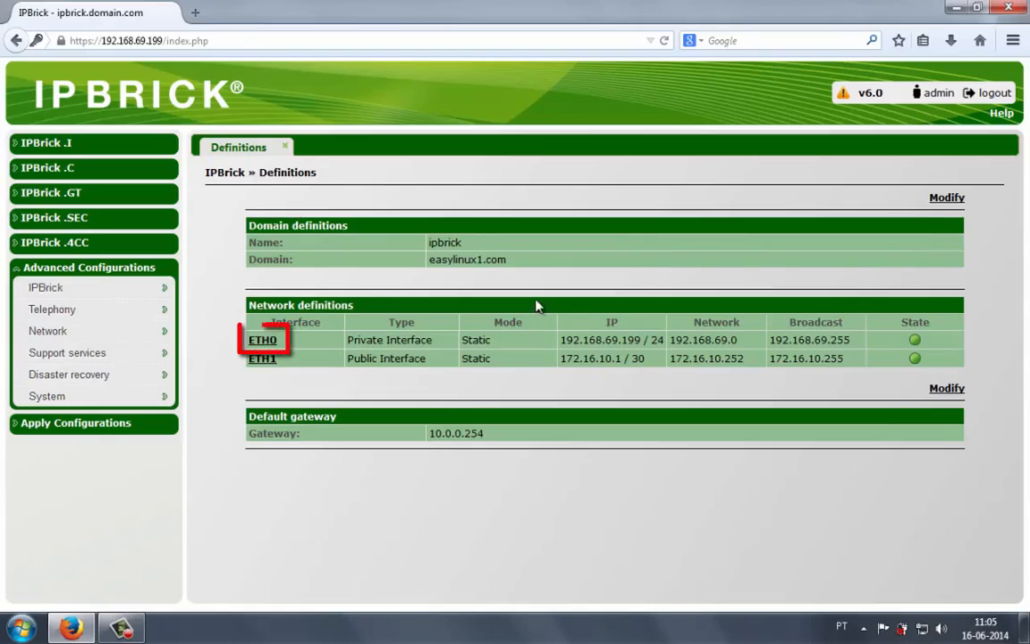
- Modify the ETH0 interface so its IP becomes 192.168.1.1 /24, and confirm the interface change
click(263, 340)
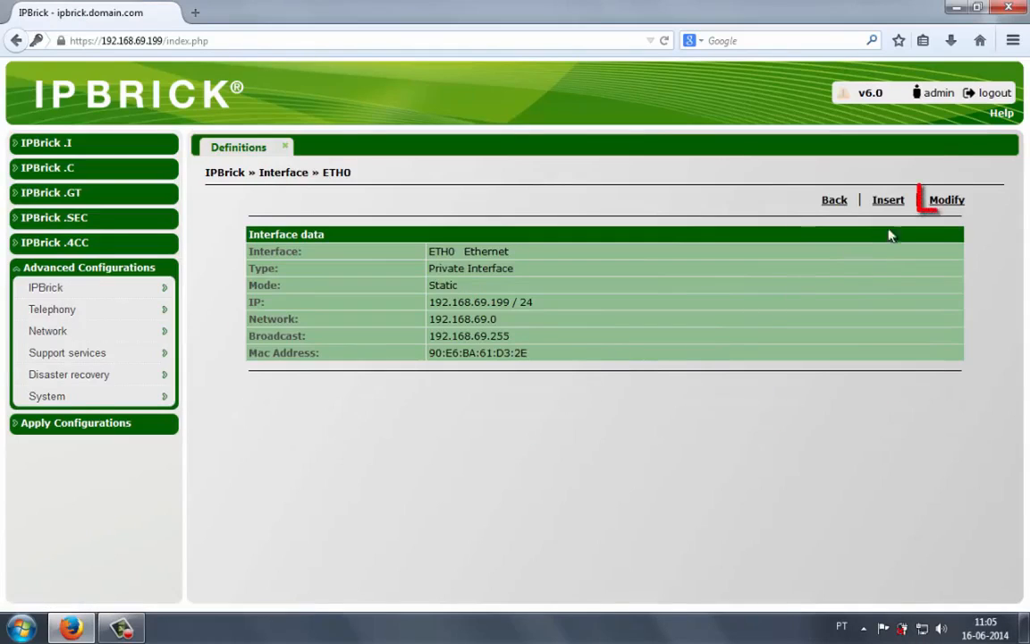
click(945, 200)
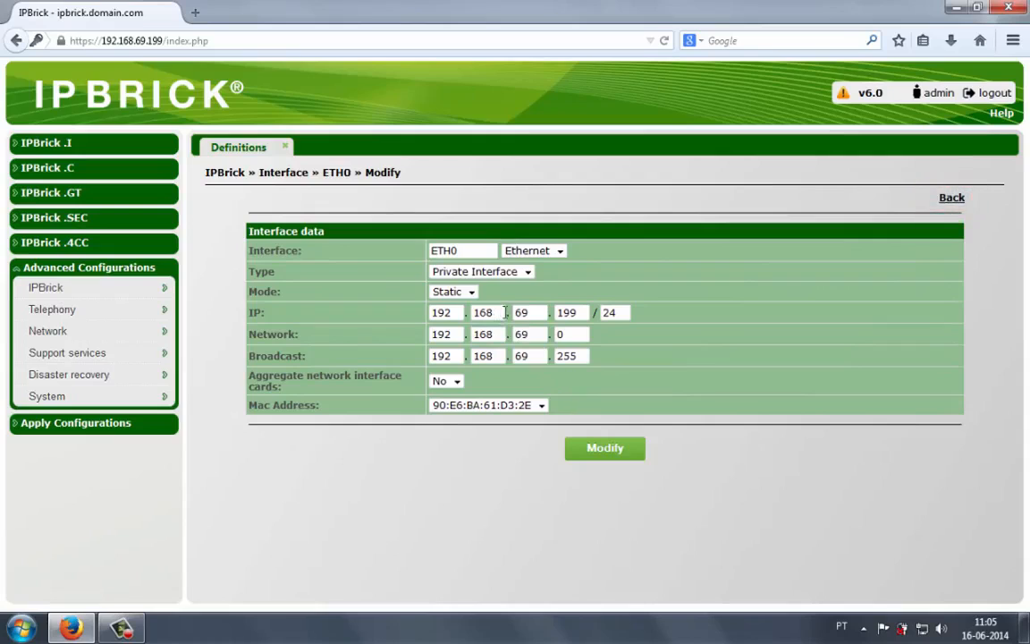
text(1)
key(Tab)
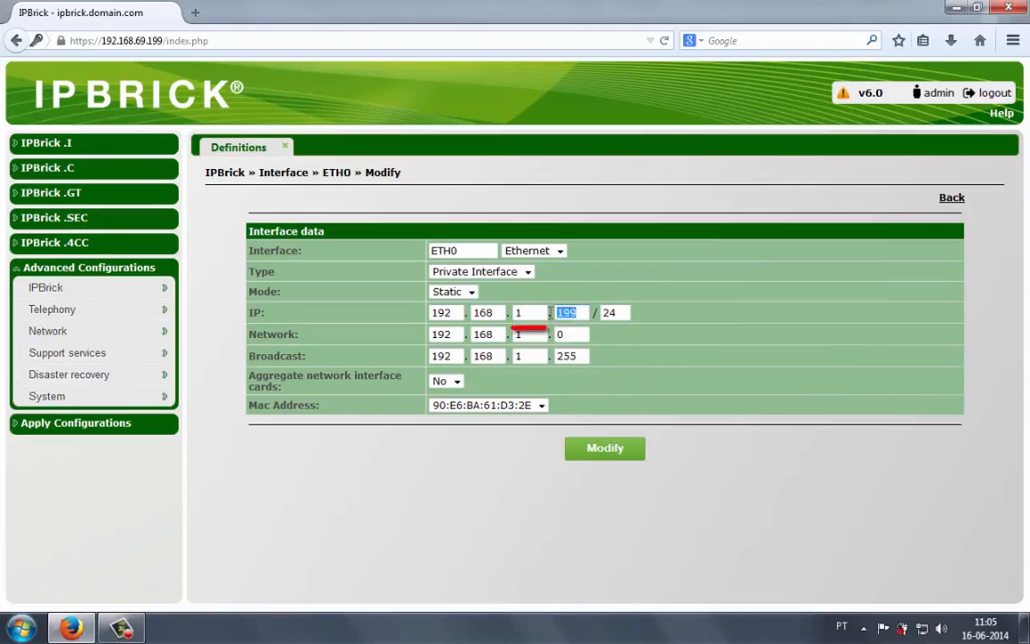
text(1)
click(545, 411)
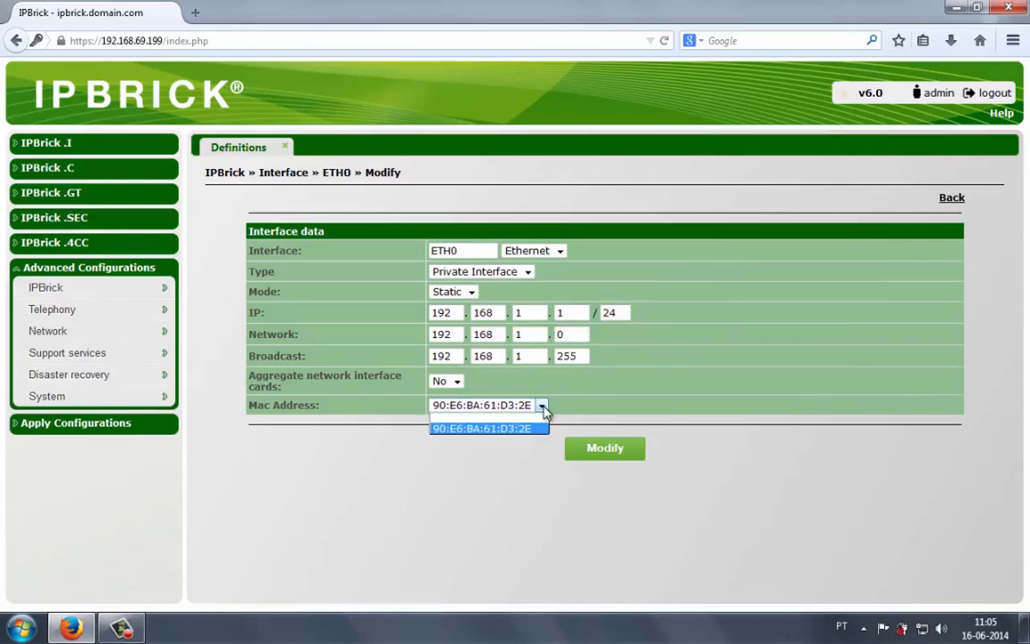
click(546, 411)
click(591, 451)
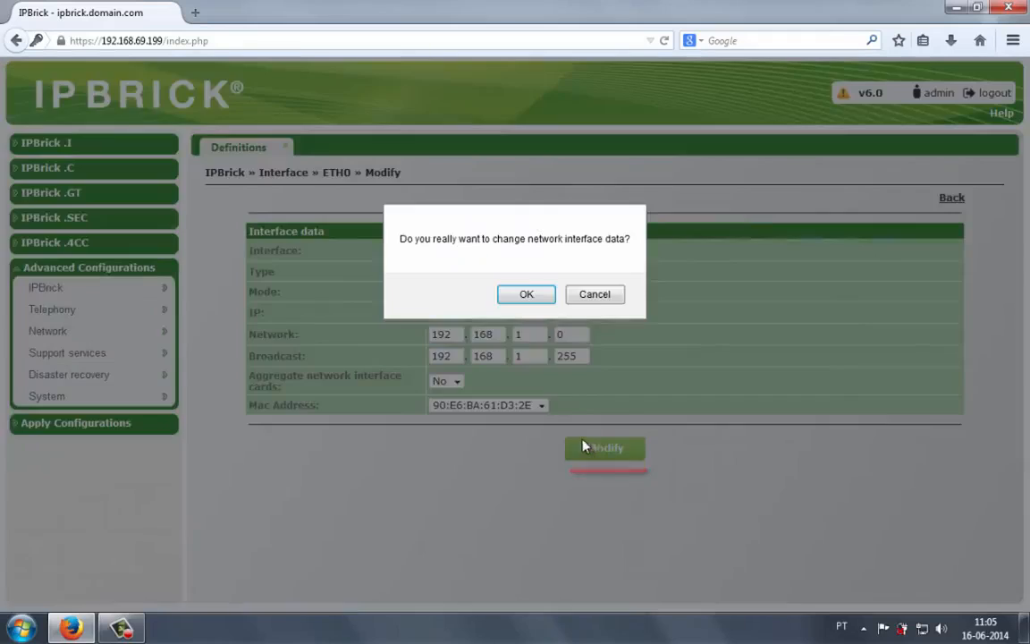
click(528, 292)
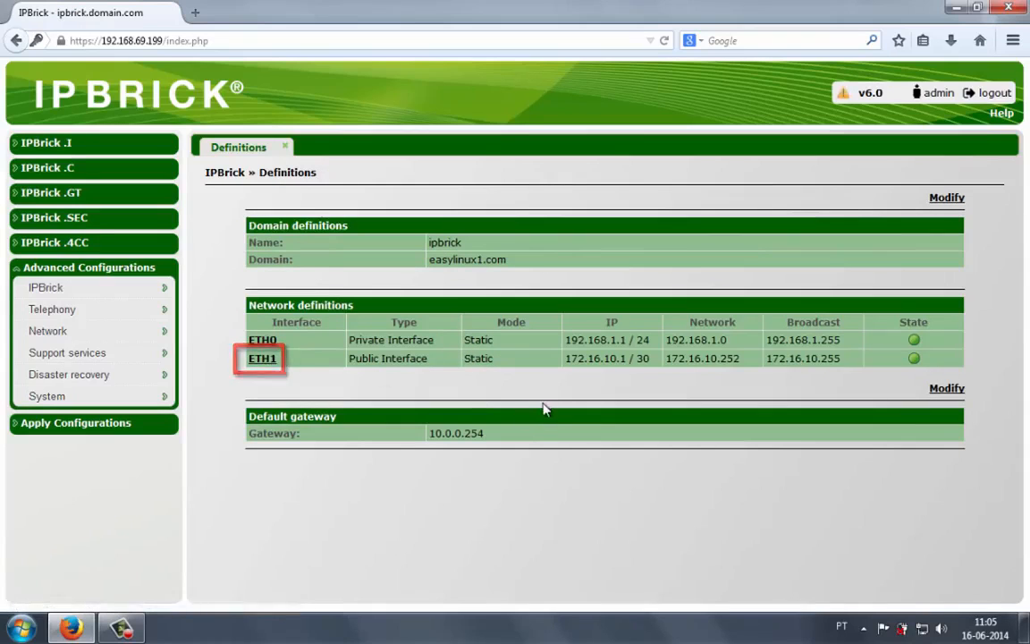
- Modify the ETH1 interface to IP 172.16.10.1 /24 with network 172.16.10.0, and confirm the change
click(262, 360)
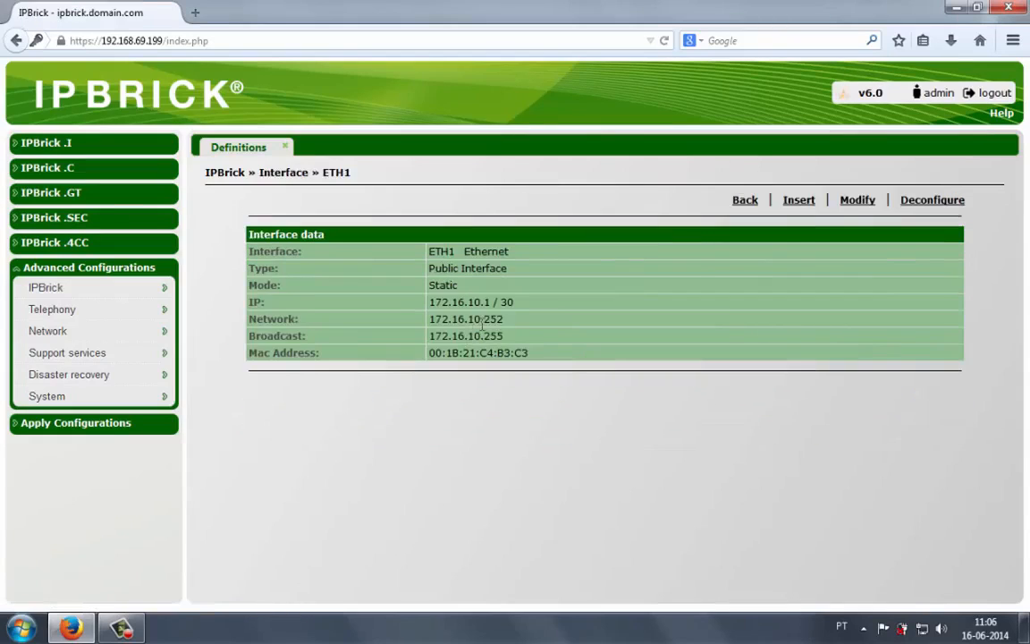
click(856, 200)
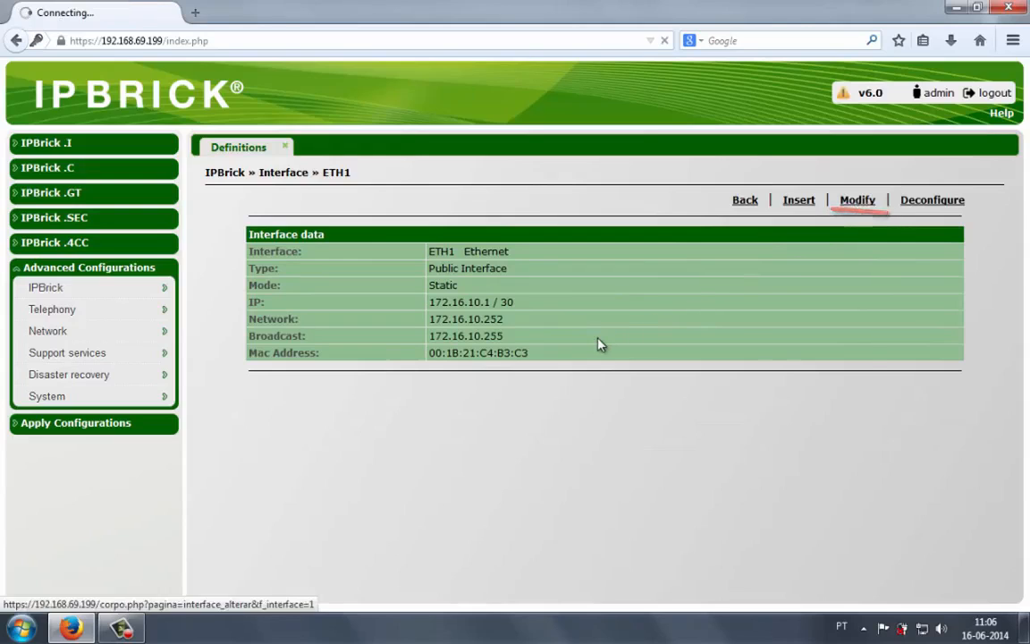
drag(621, 313, 578, 315)
double_click(437, 313)
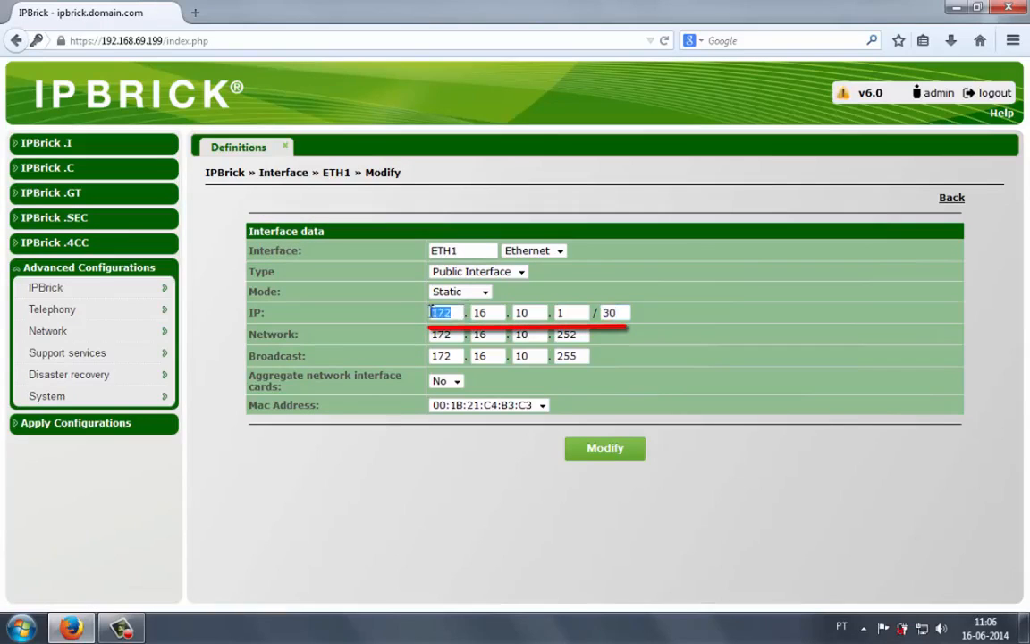
text(10)
text(172)
double_click(615, 312)
text(24)
double_click(567, 334)
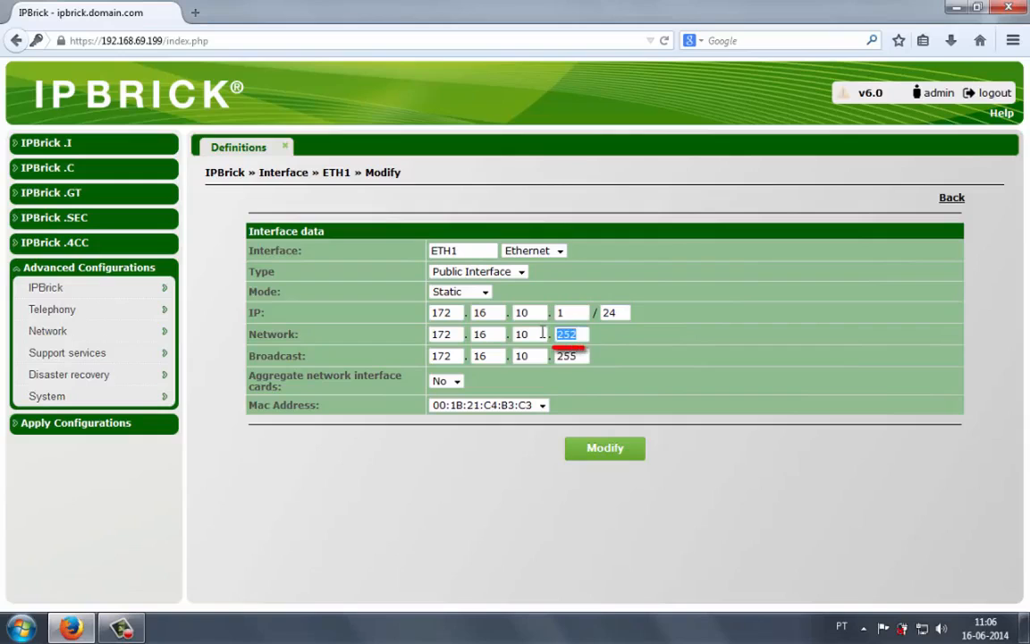
text(0)
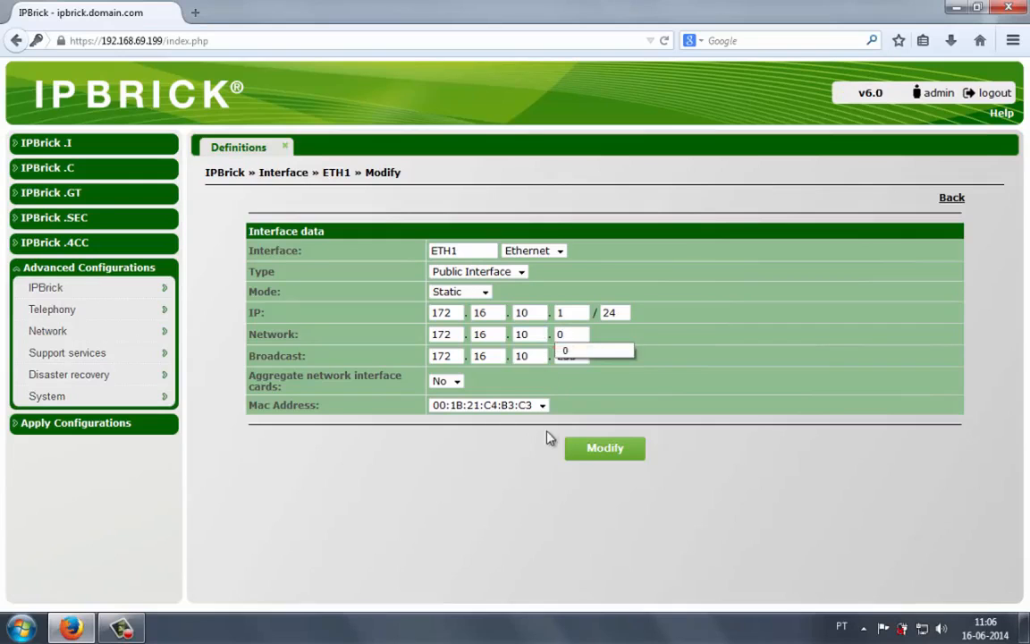
click(596, 447)
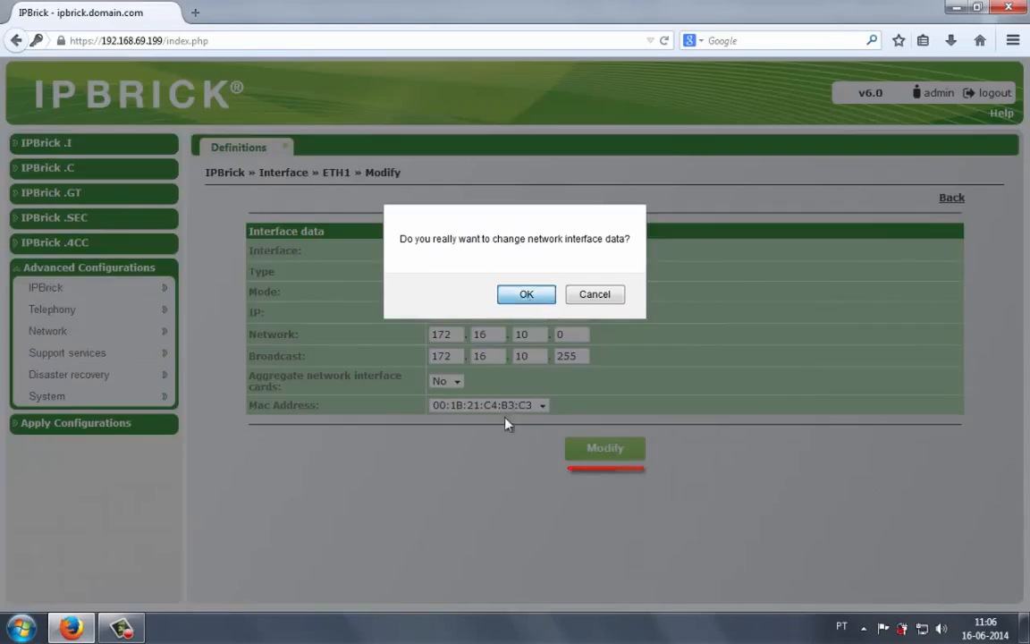
click(525, 292)
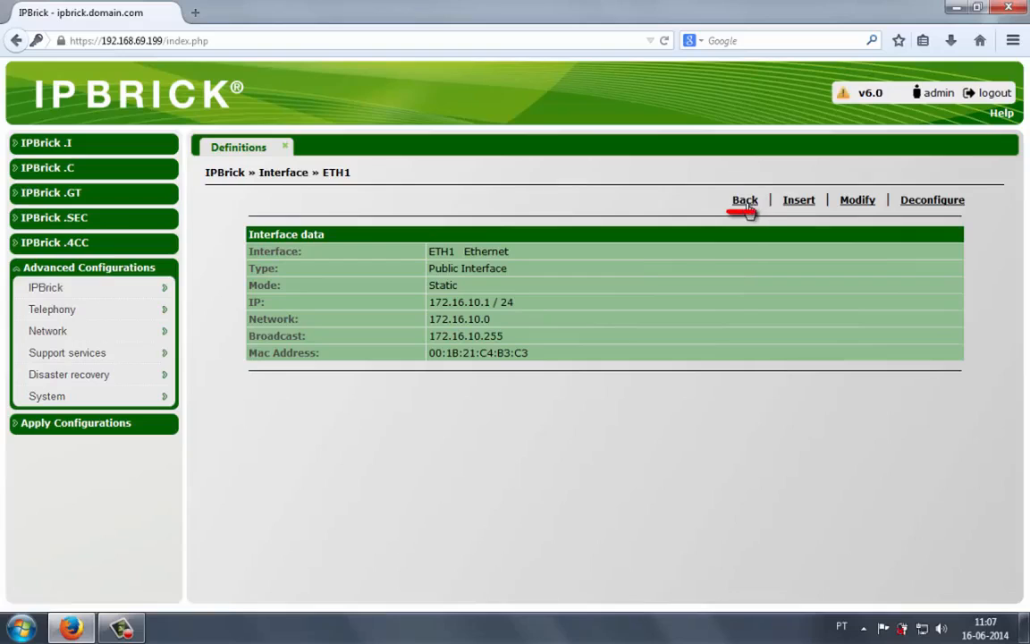
- Return to the definitions and set the default gateway to 172.16.10.100, confirming the gateway change
click(747, 202)
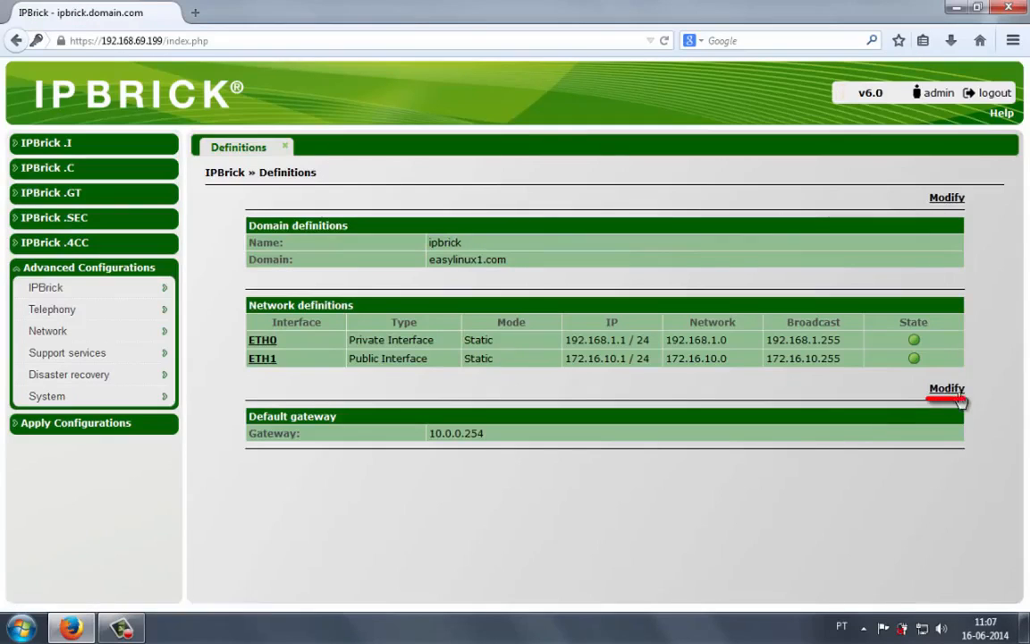
click(958, 398)
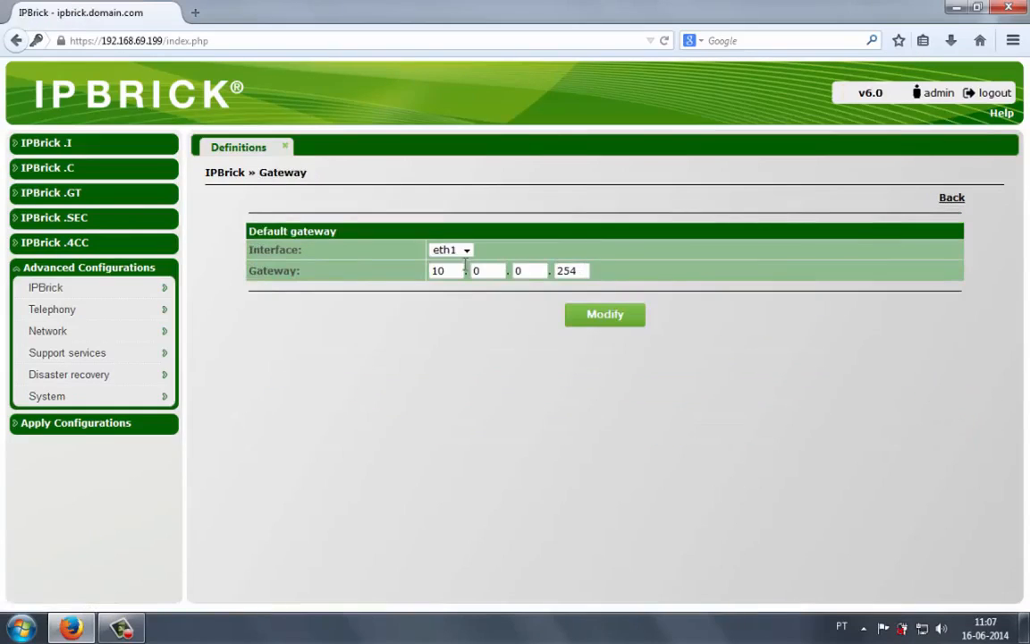
double_click(438, 270)
text(17)
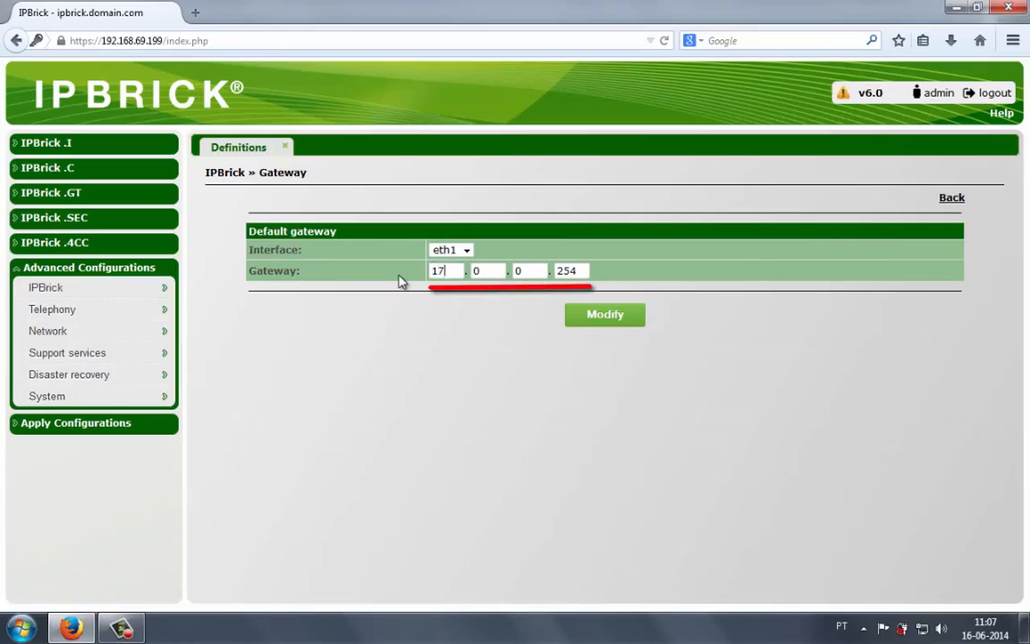
text(2)
key(Tab)
text(16)
key(Tab)
text(0)
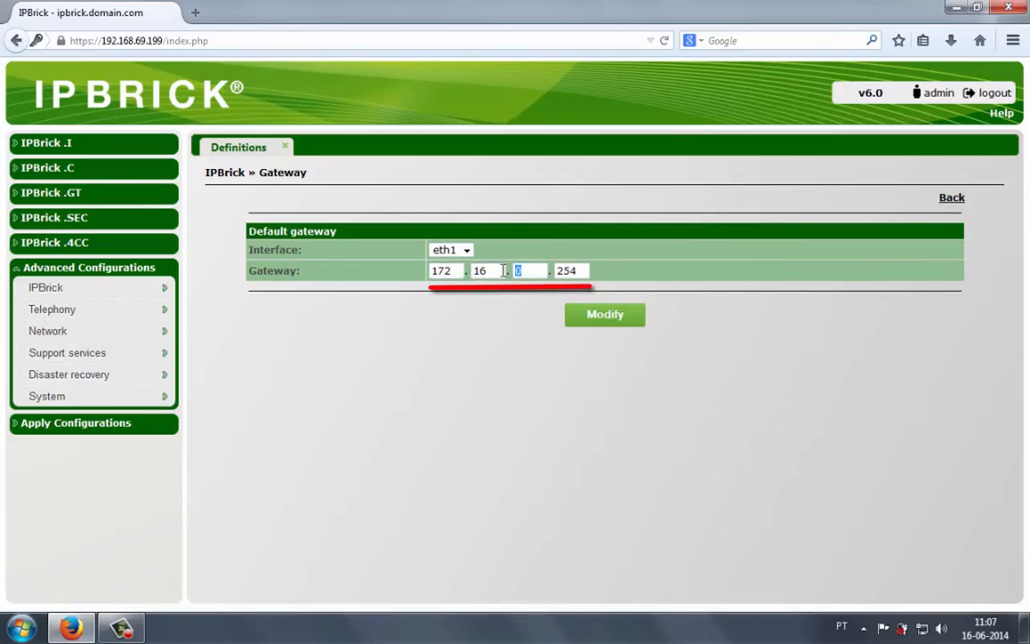
text(10)
key(Tab)
text(100)
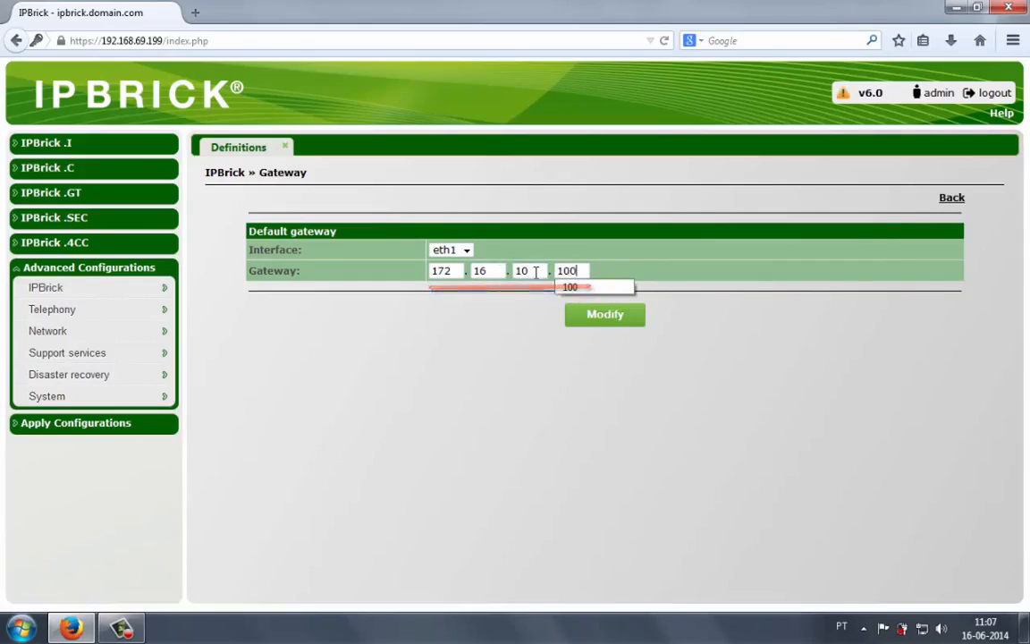
click(583, 315)
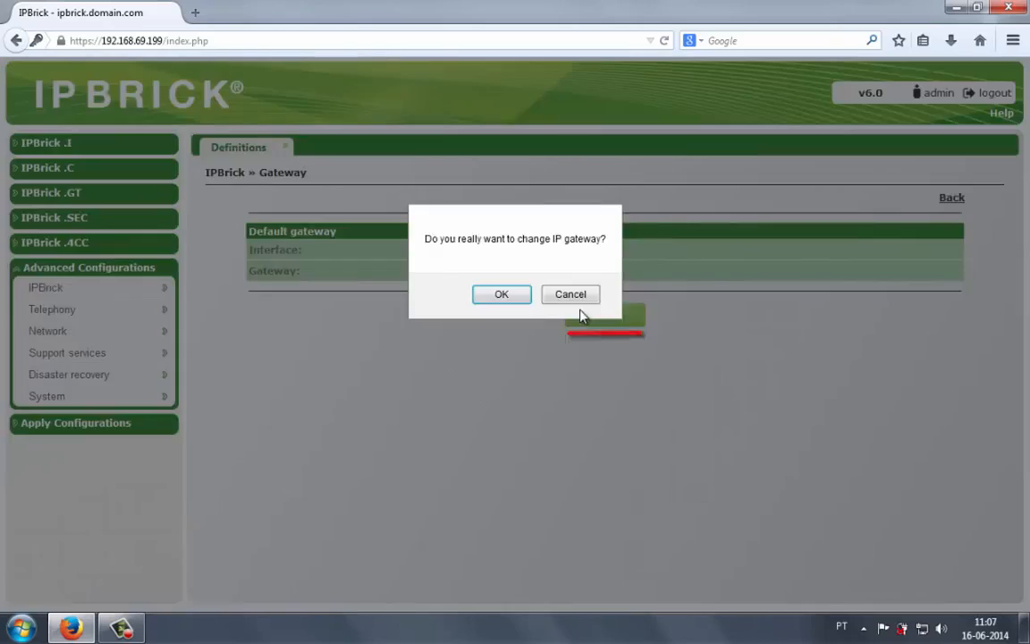
click(504, 299)
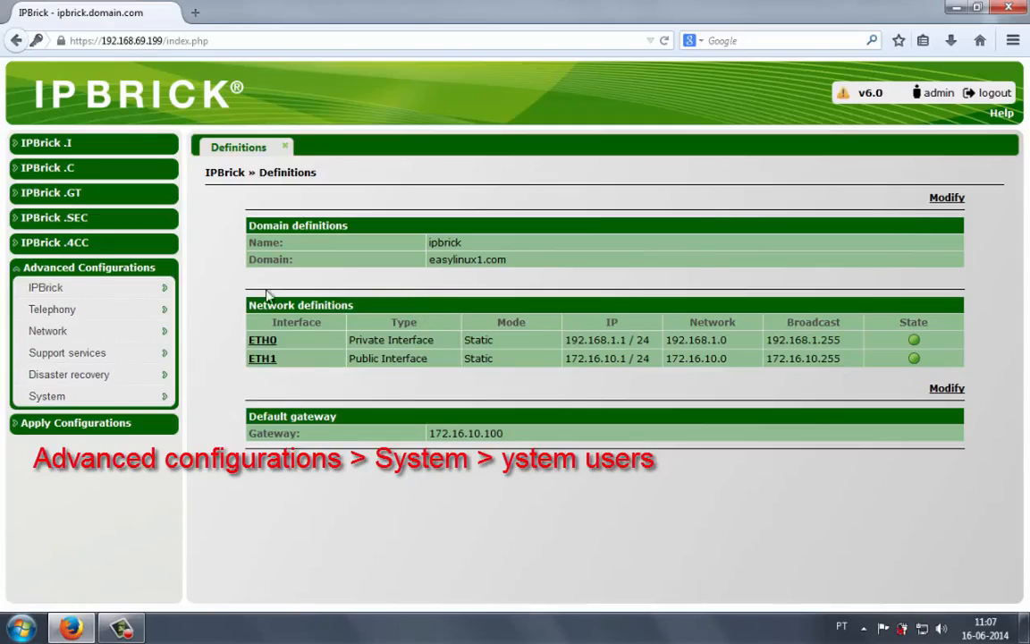
- Open the System users list from the advanced System configurations
mouse_move(166, 395)
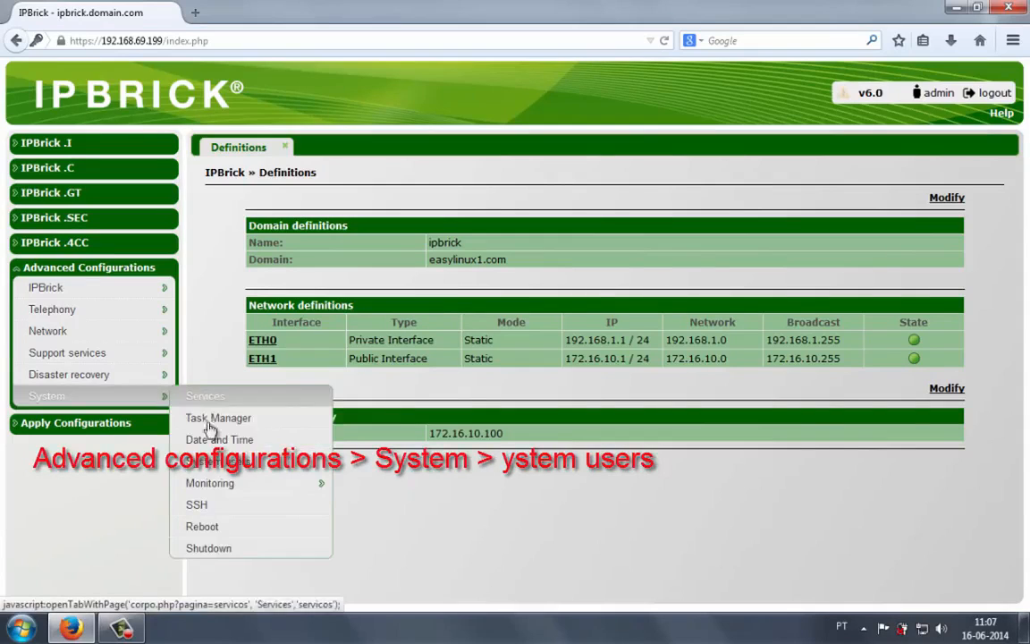
click(214, 470)
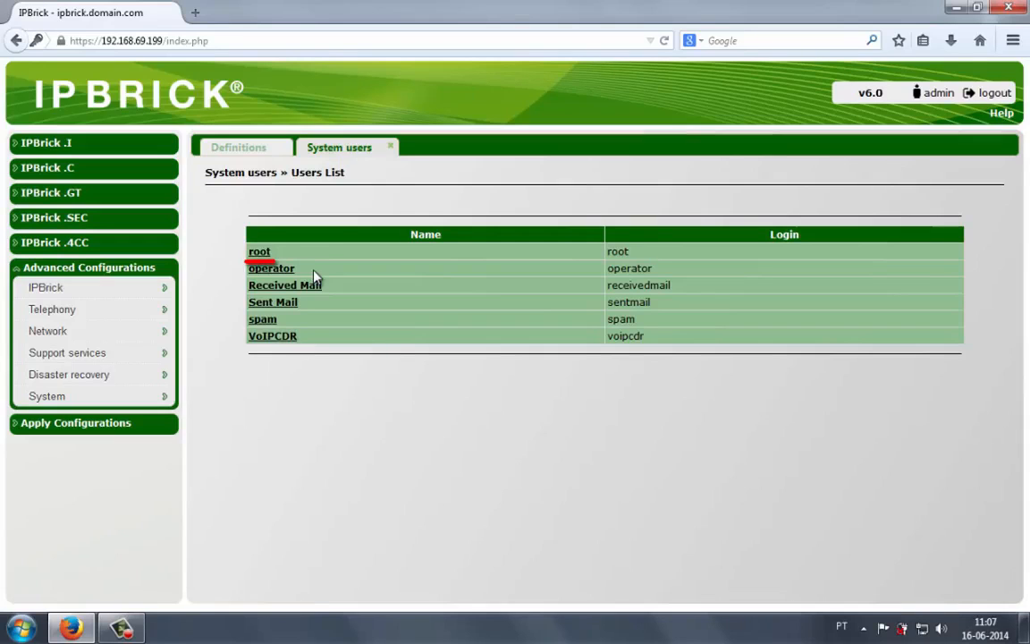
- Open the root system user and change its password, entering the old password, new password and retype, then confirm
click(260, 253)
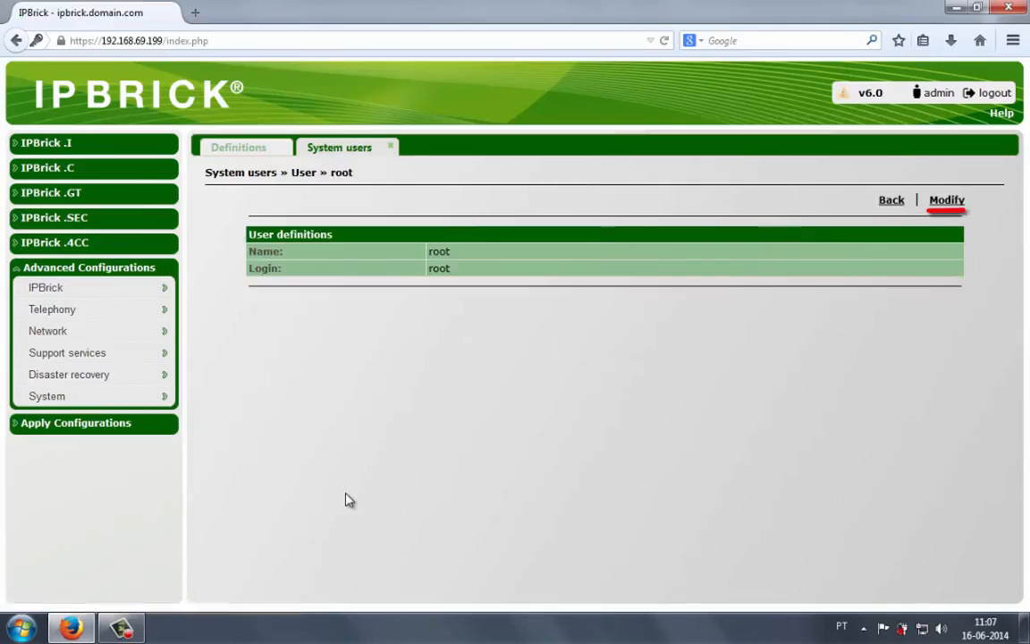
click(942, 206)
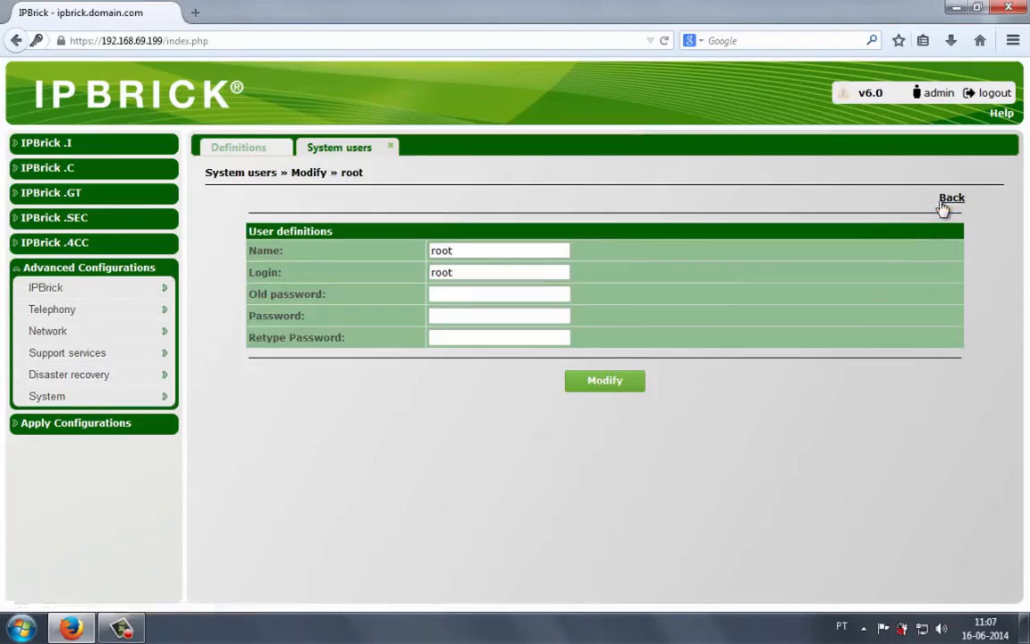
click(464, 298)
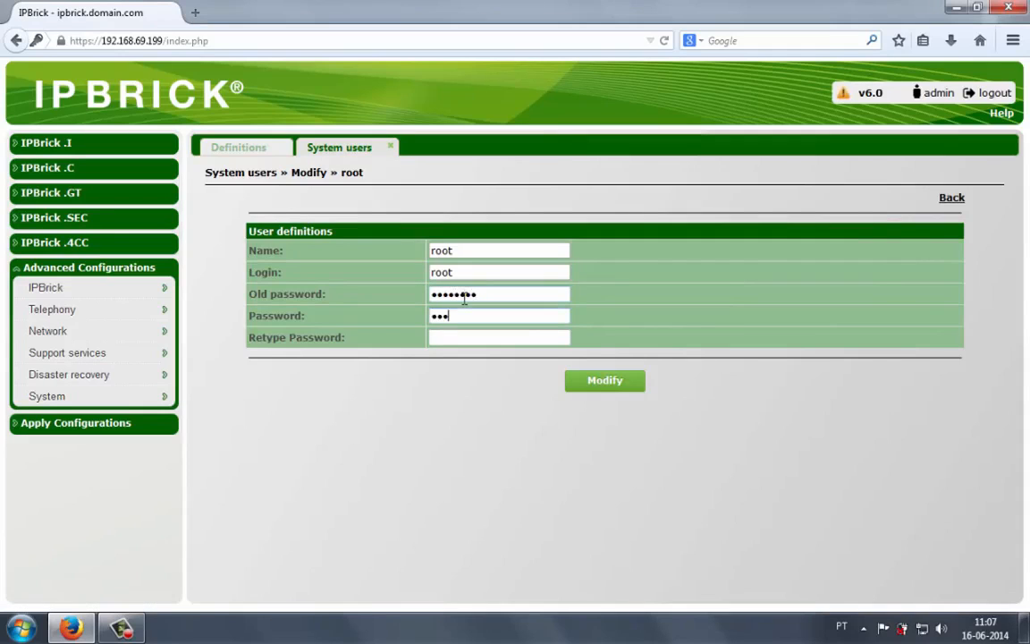
text(•••)
key(Tab)
text(•••••••••••)
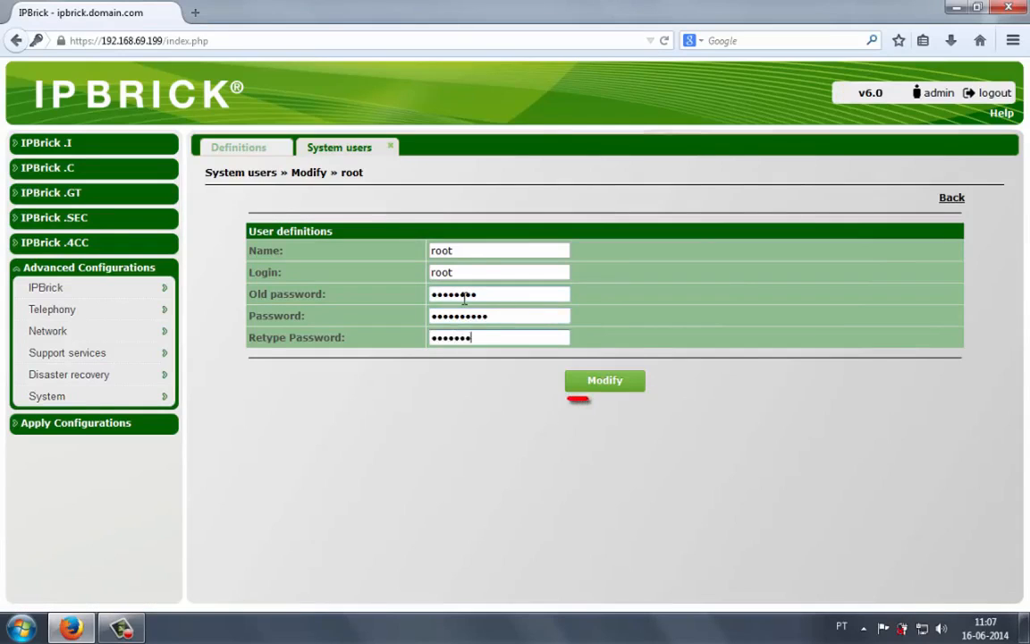
click(583, 381)
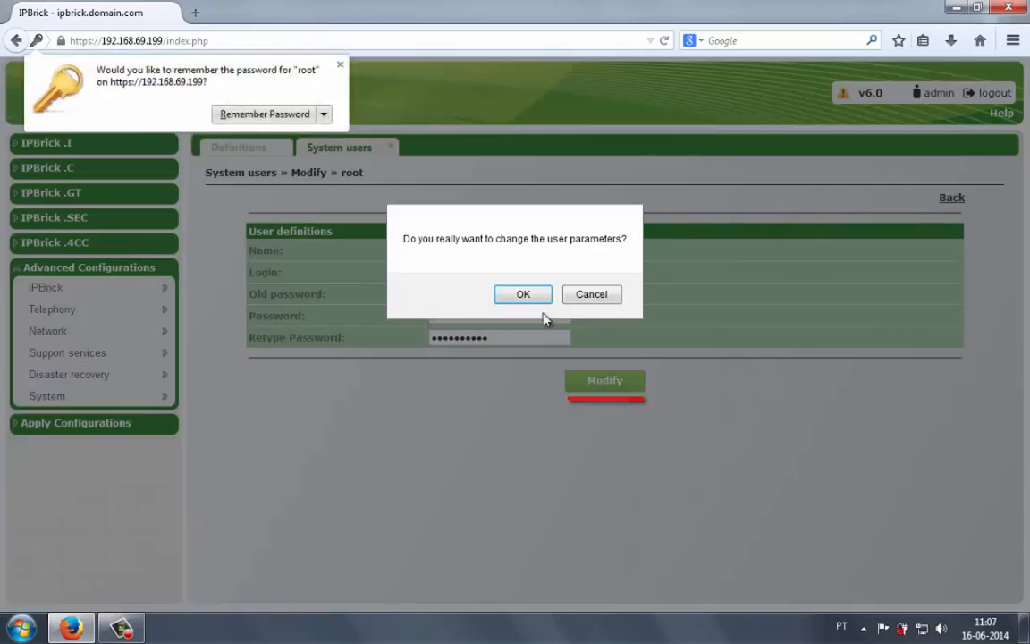
click(527, 295)
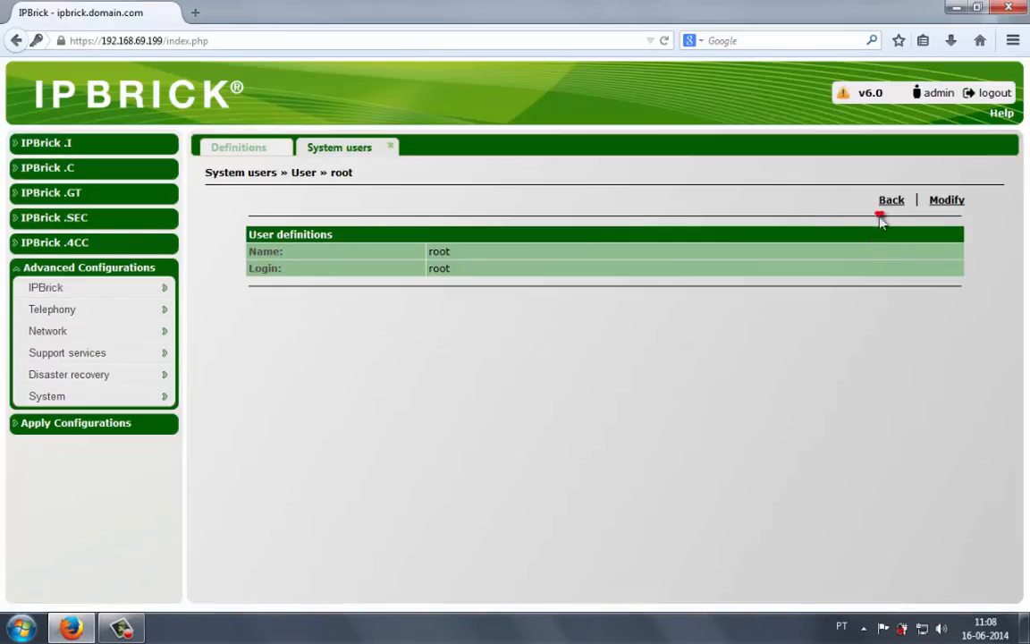
- Open the operator system user and change its password, entering the old password, new password and retype
click(891, 201)
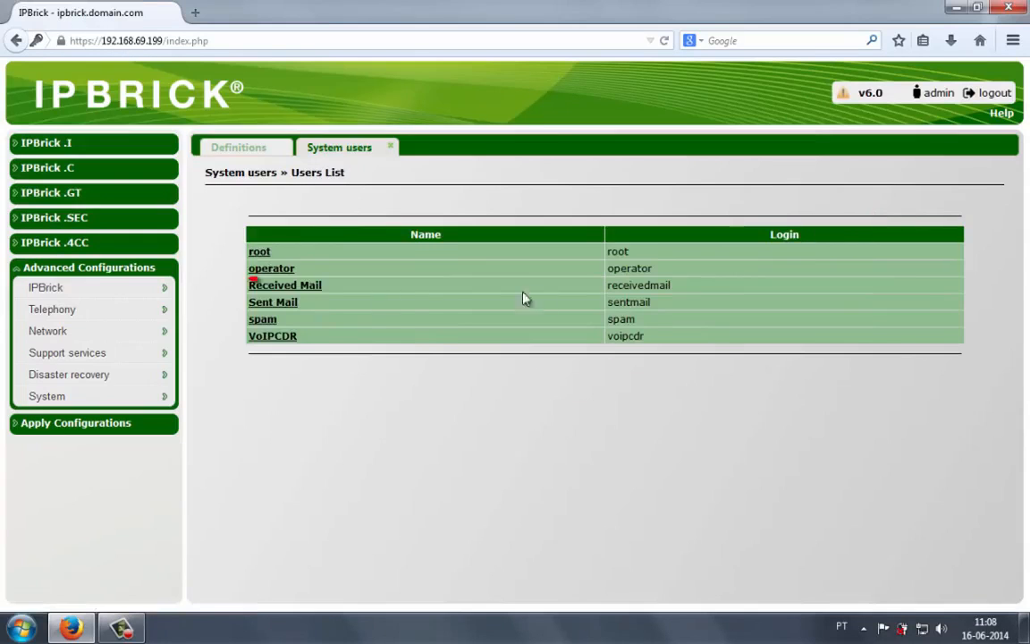
click(264, 269)
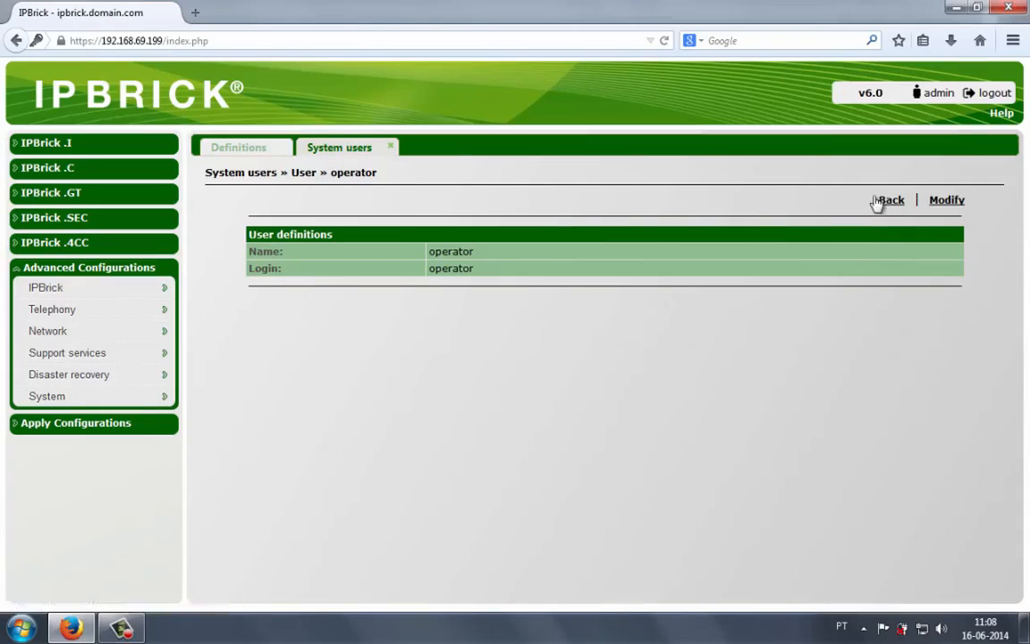
click(946, 200)
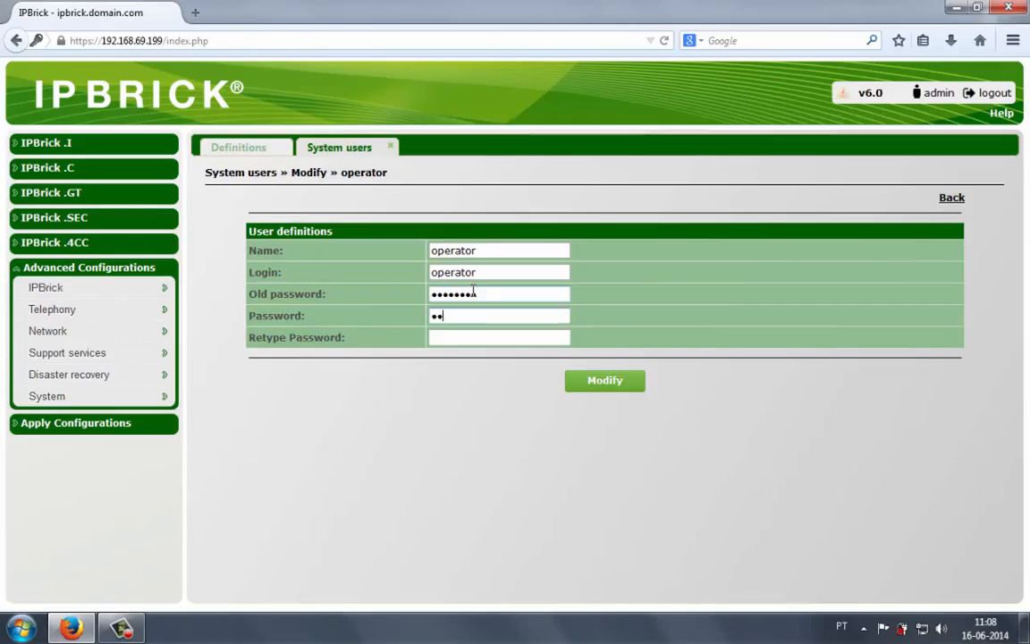
text(•••)
key(Tab)
text(•••••)
click(599, 385)
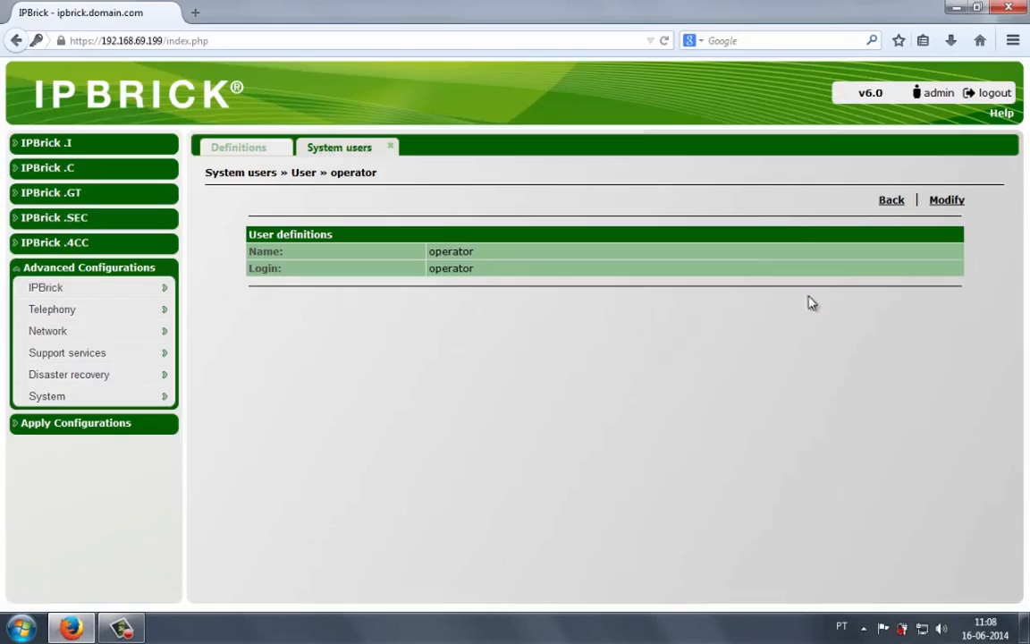
click(891, 208)
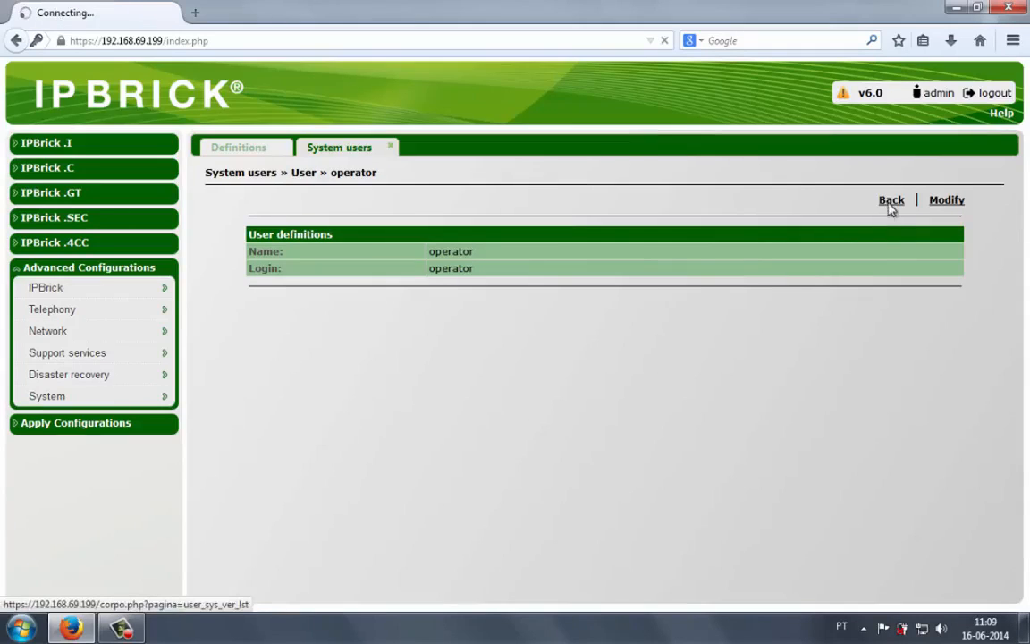
- Open the system Date and Time settings and set the time zone to Europe/Lisbon, confirming the change
click(390, 147)
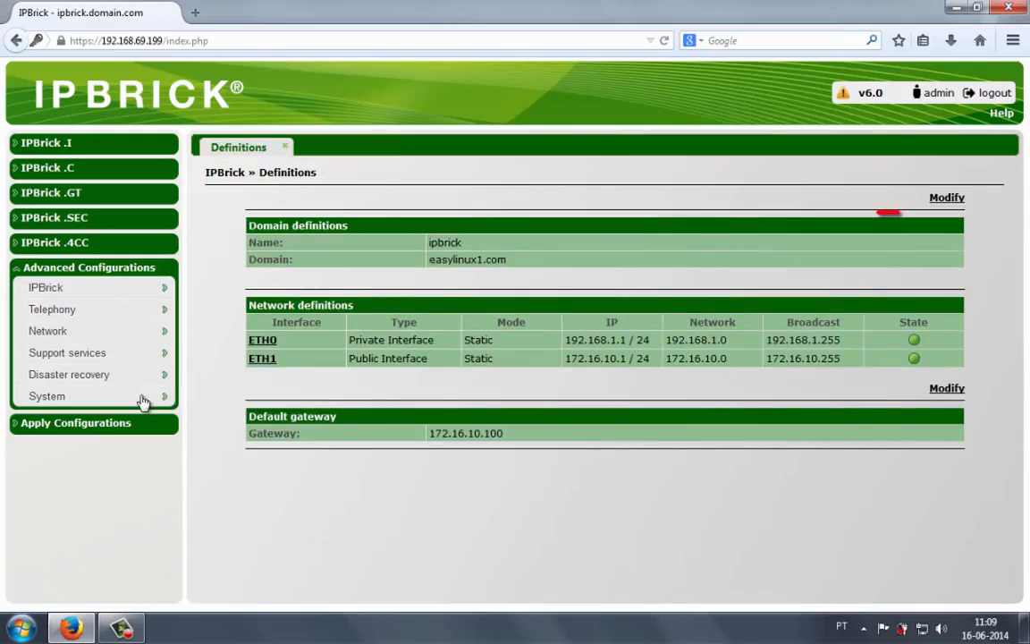
mouse_move(141, 398)
click(220, 444)
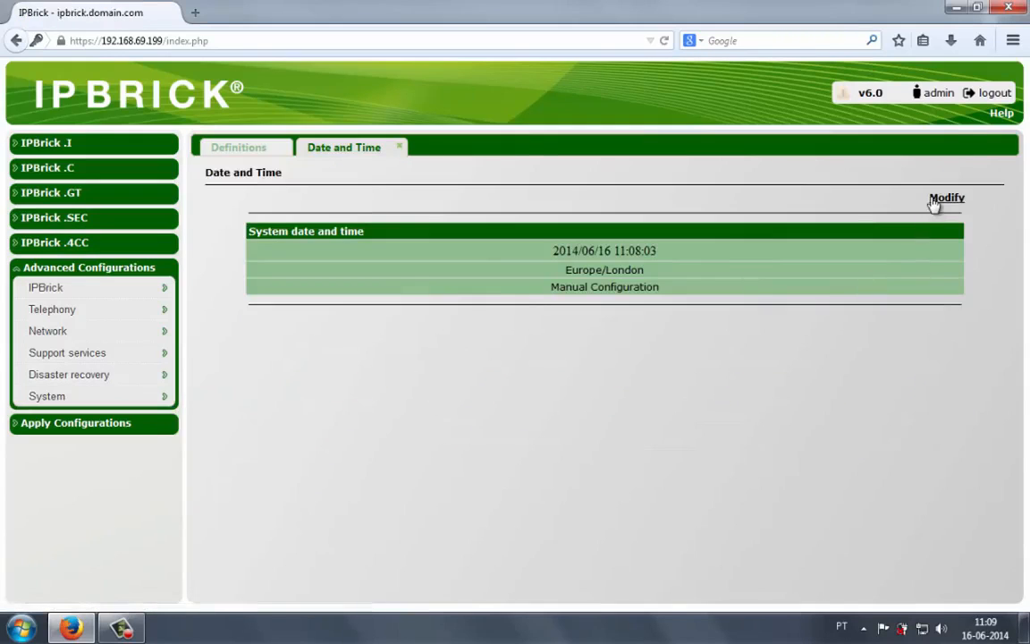
click(934, 203)
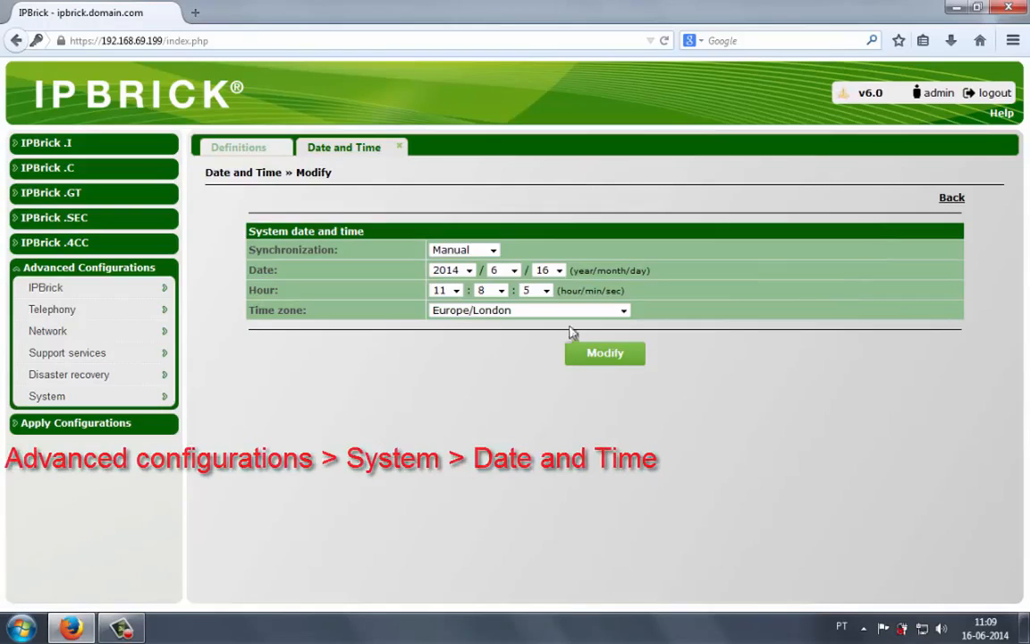
click(623, 311)
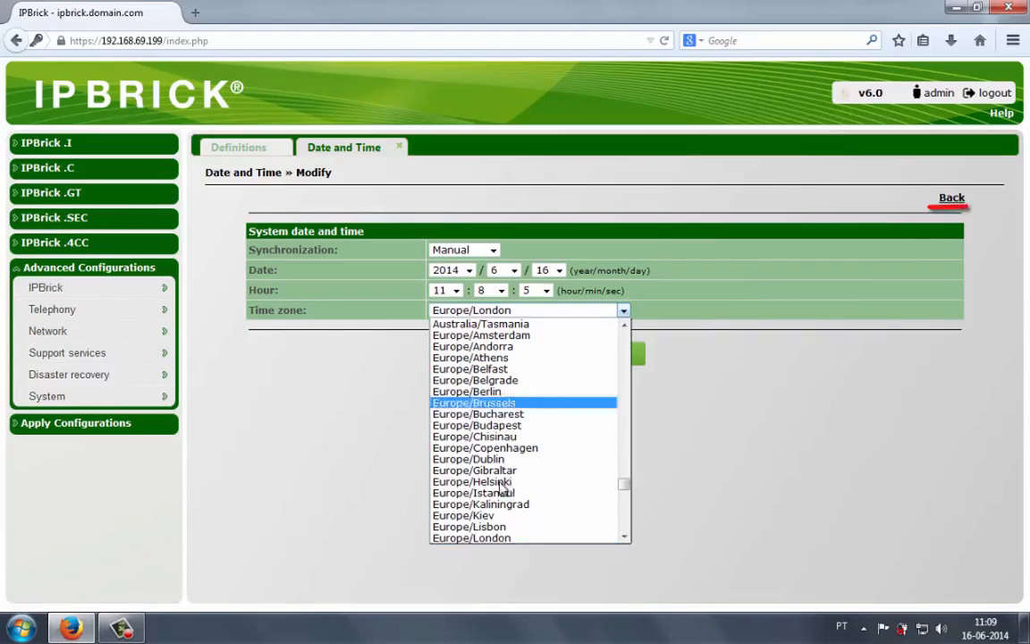
click(481, 528)
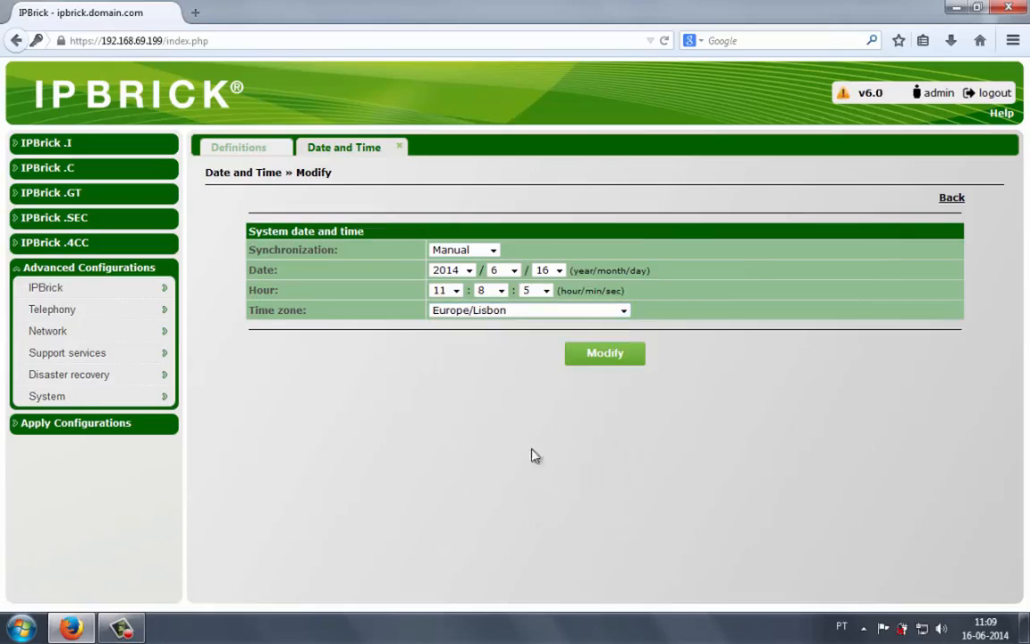
click(608, 354)
click(565, 299)
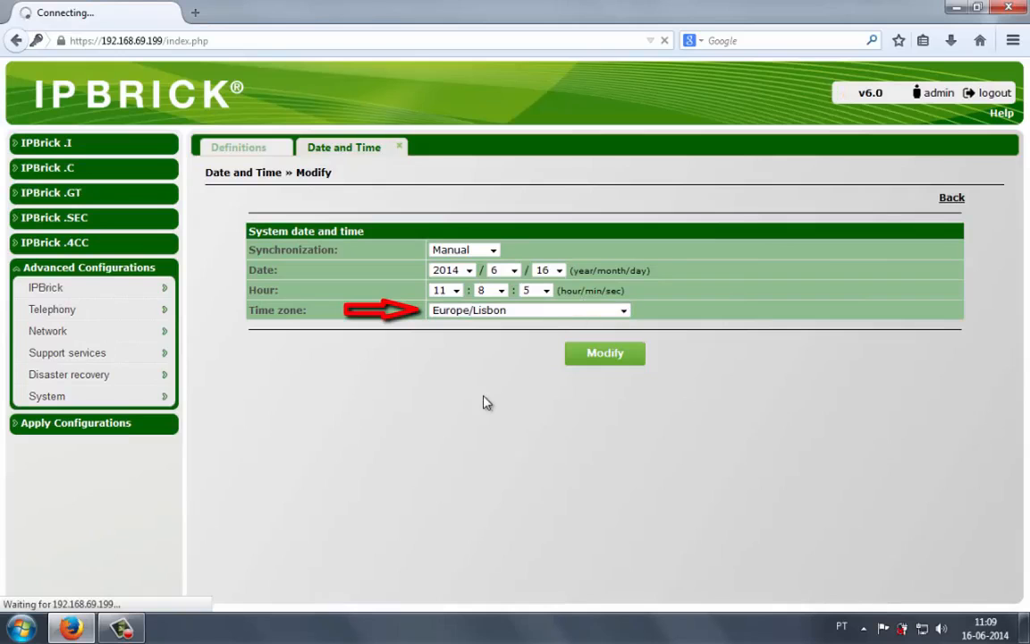
click(400, 146)
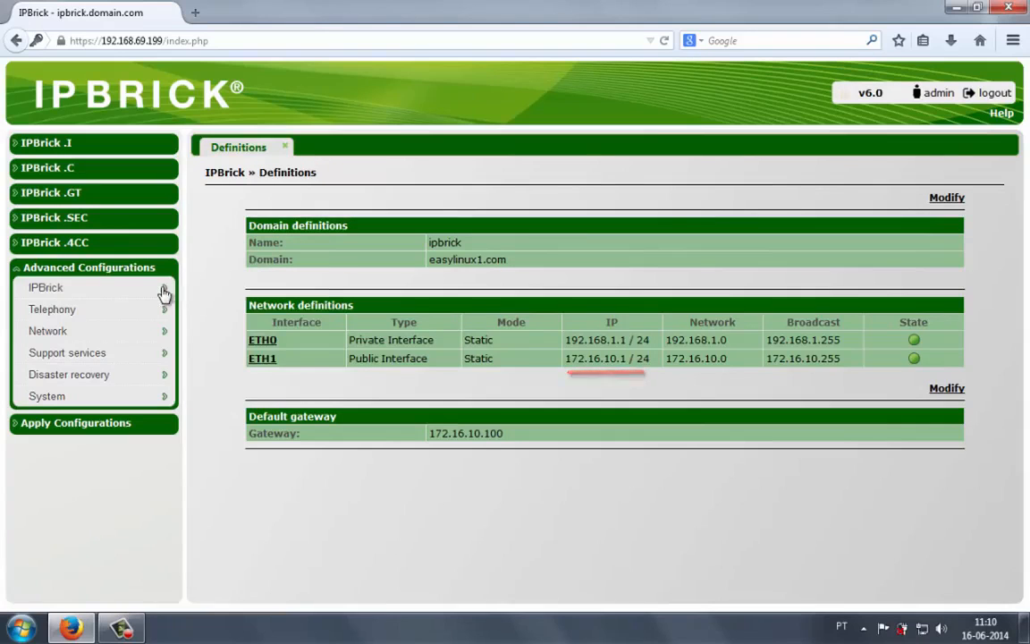
- Open the IPBrick Web Access settings and change the administration login to ipbadmin
mouse_move(163, 290)
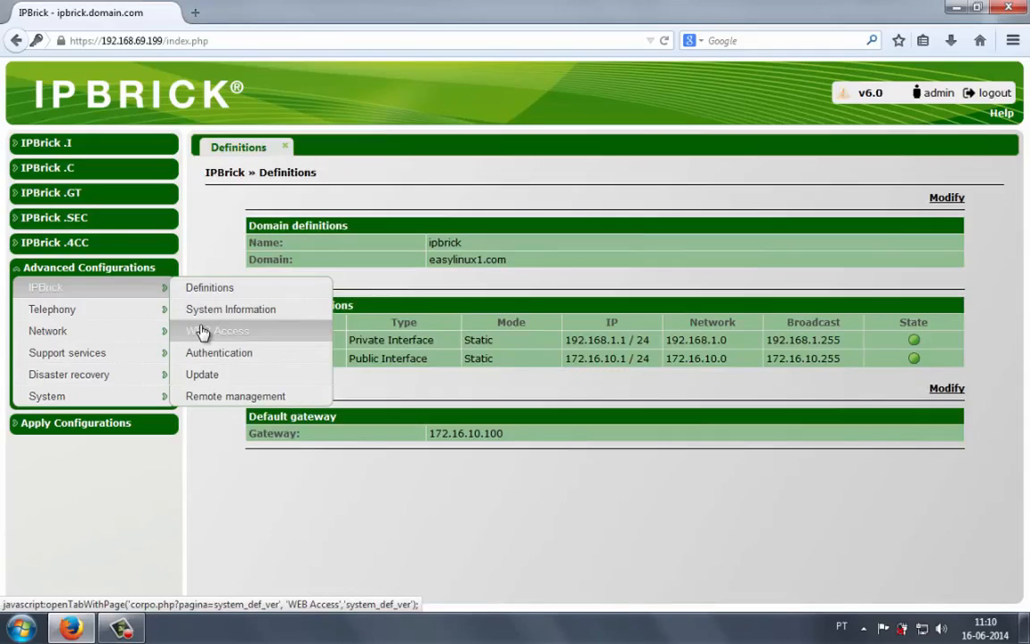
click(202, 332)
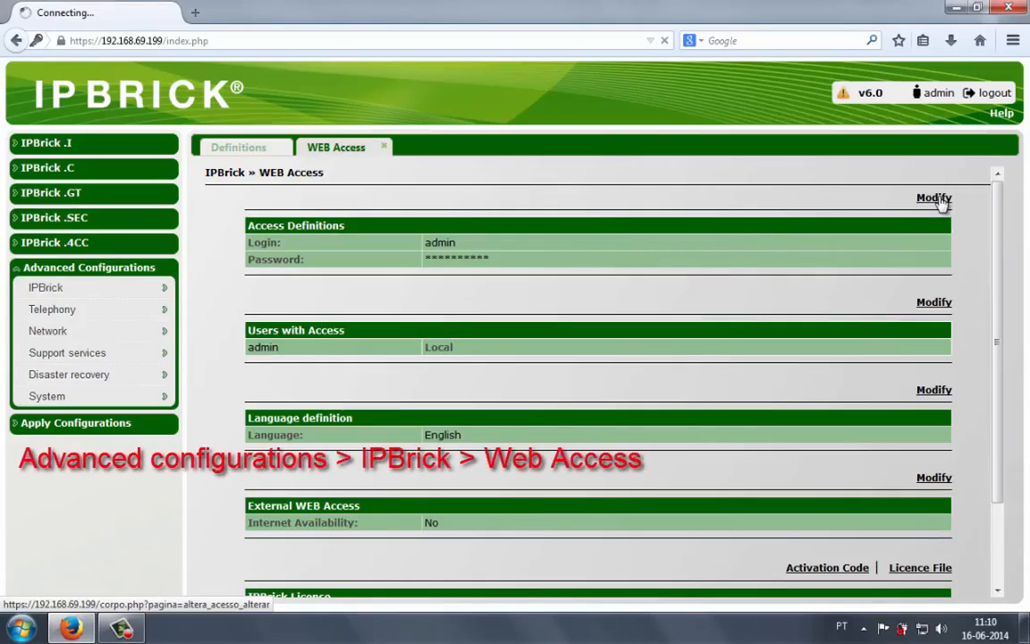
drag(476, 253, 420, 255)
key(BackSpace)
text(ipbrick)
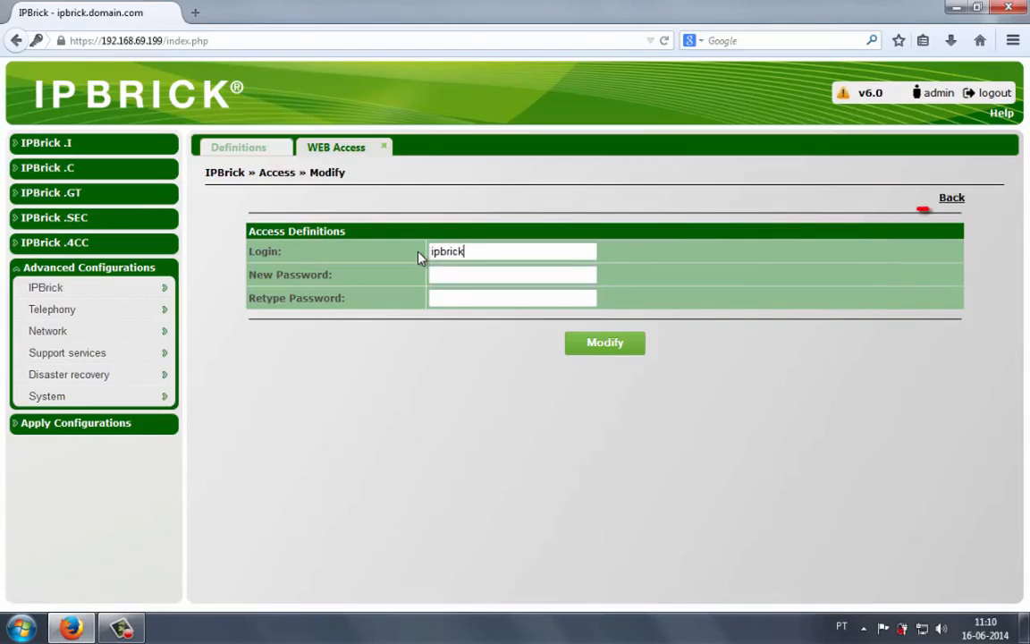
key(BackSpace)
key(BackSpace)
key(BackSpace)
key(BackSpace)
key(BackSpace)
key(BackSpace)
key(BackSpace)
text(ipbadmin)
key(Tab)
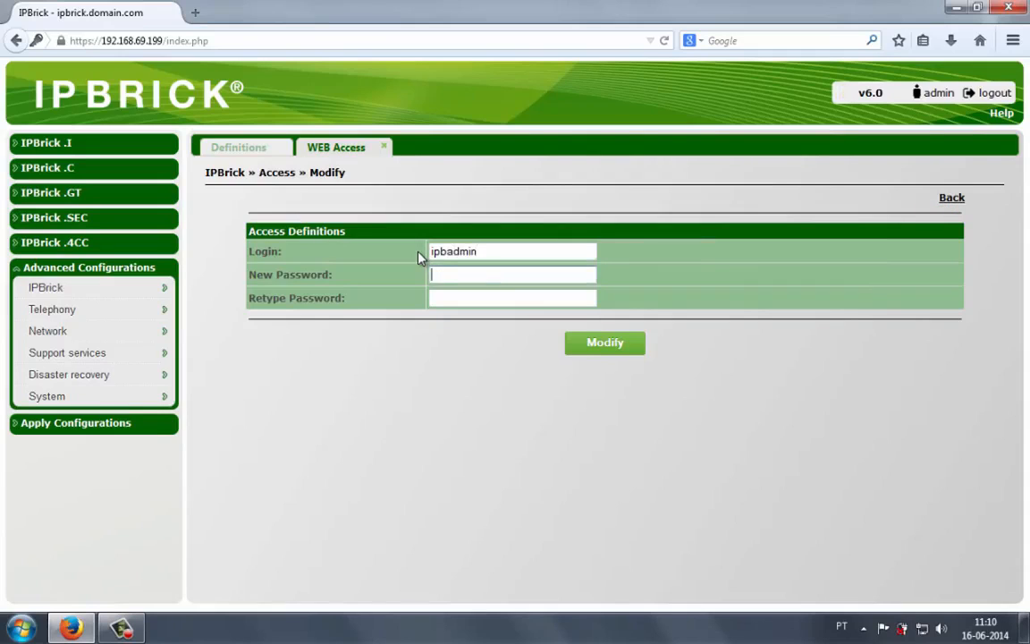
- Enter and retype the new web access password, confirm the modification, and close the Web Access tab
text(●●●●●●●●●)
key(Tab)
text(●●●●●●●●)
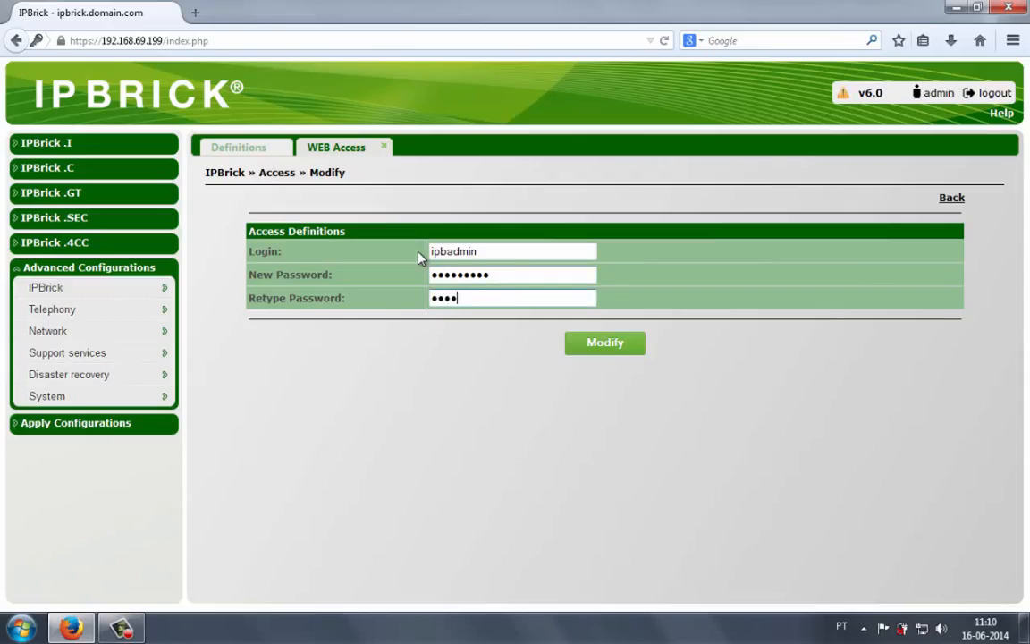
text(●)
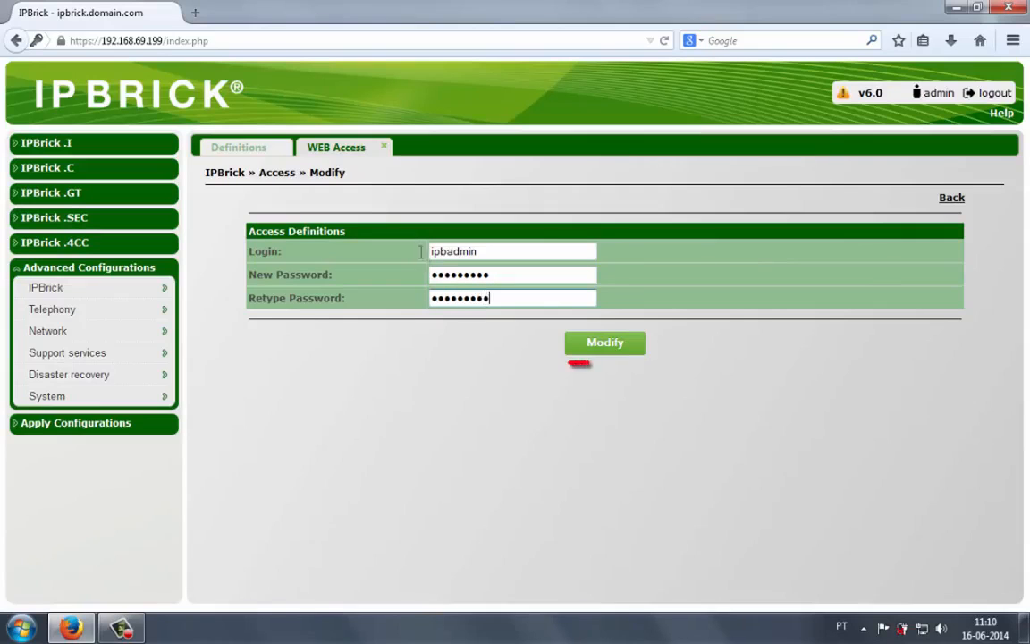
click(594, 344)
click(523, 296)
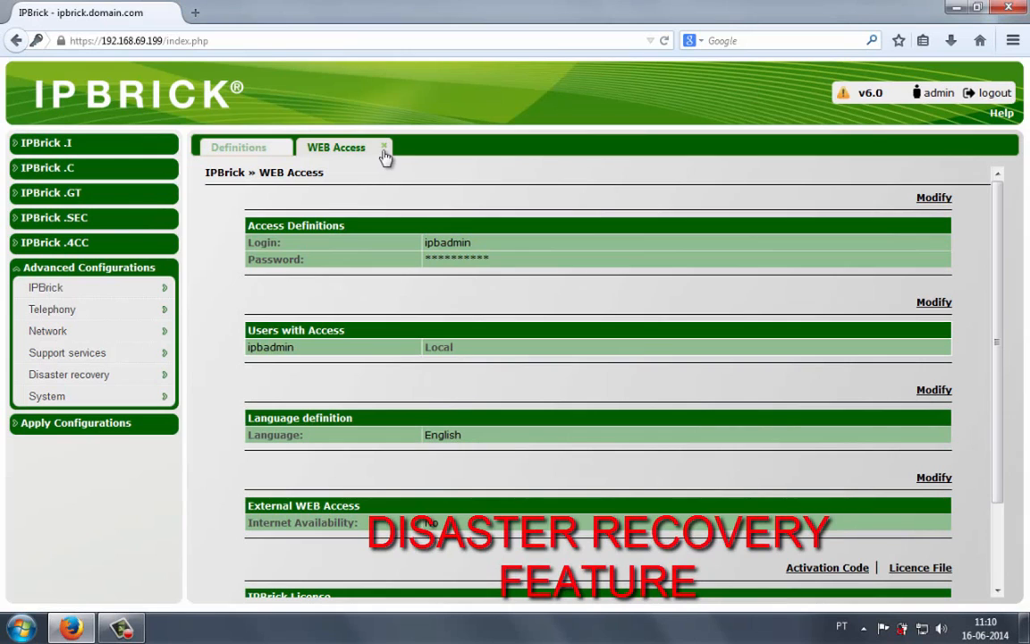
click(383, 146)
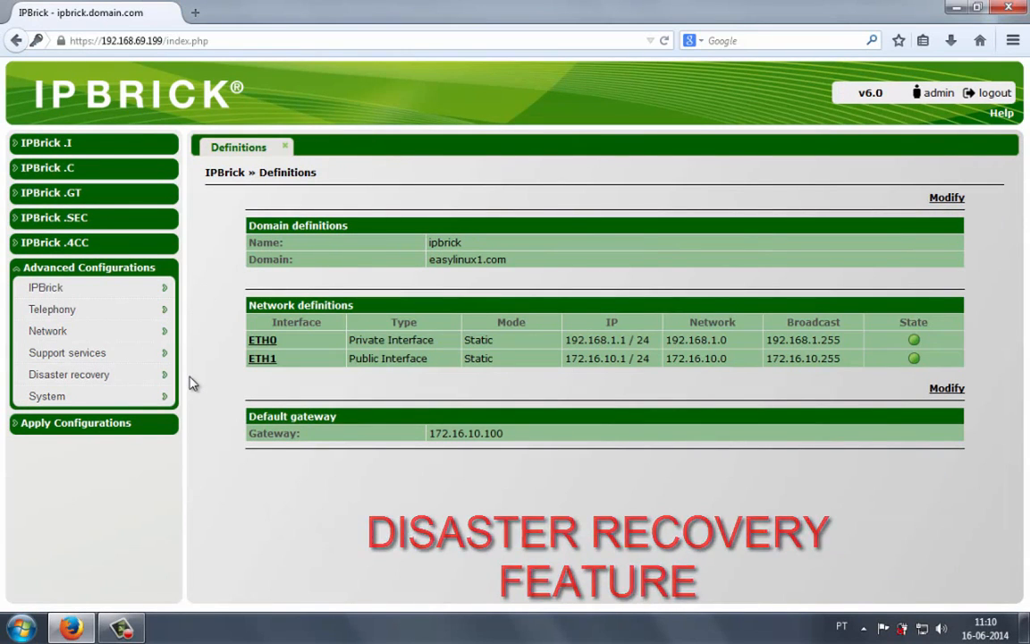
- Open the disaster recovery configurations list and examine the backup definitions, including the destination address
mouse_move(134, 383)
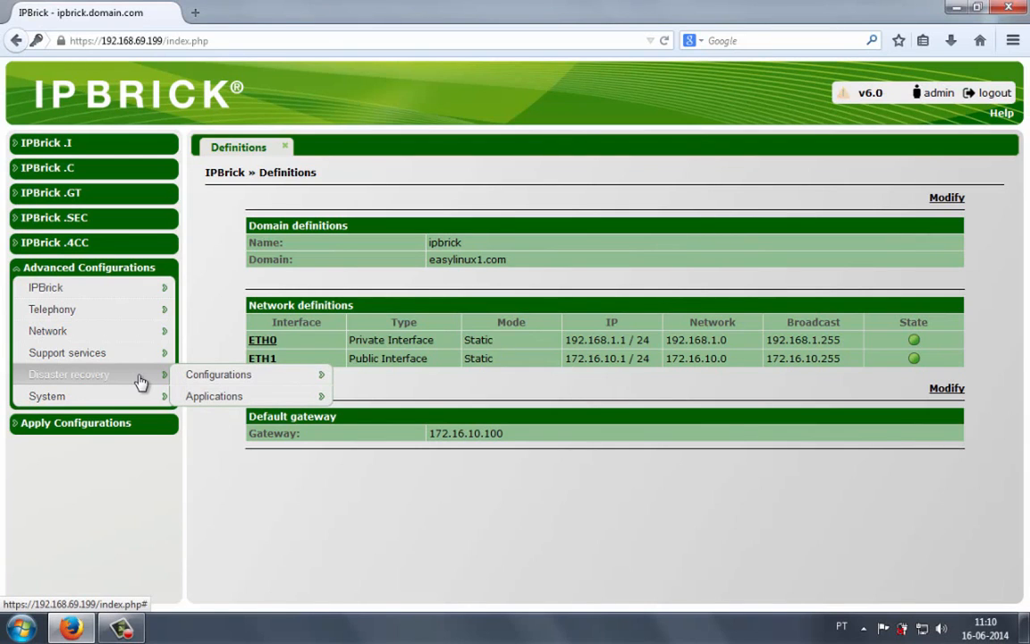
mouse_move(239, 382)
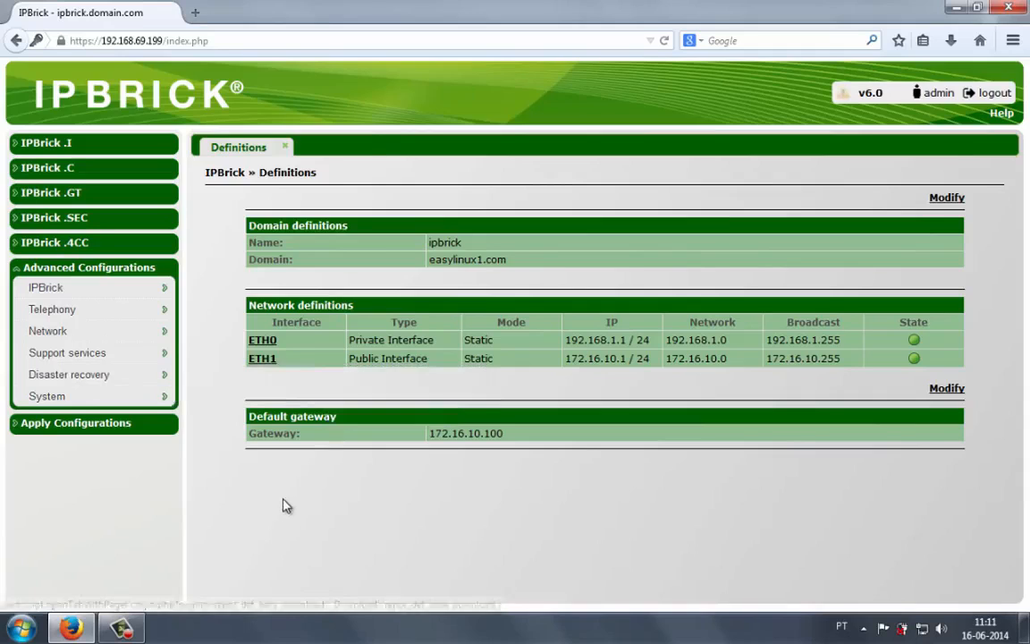
click(352, 378)
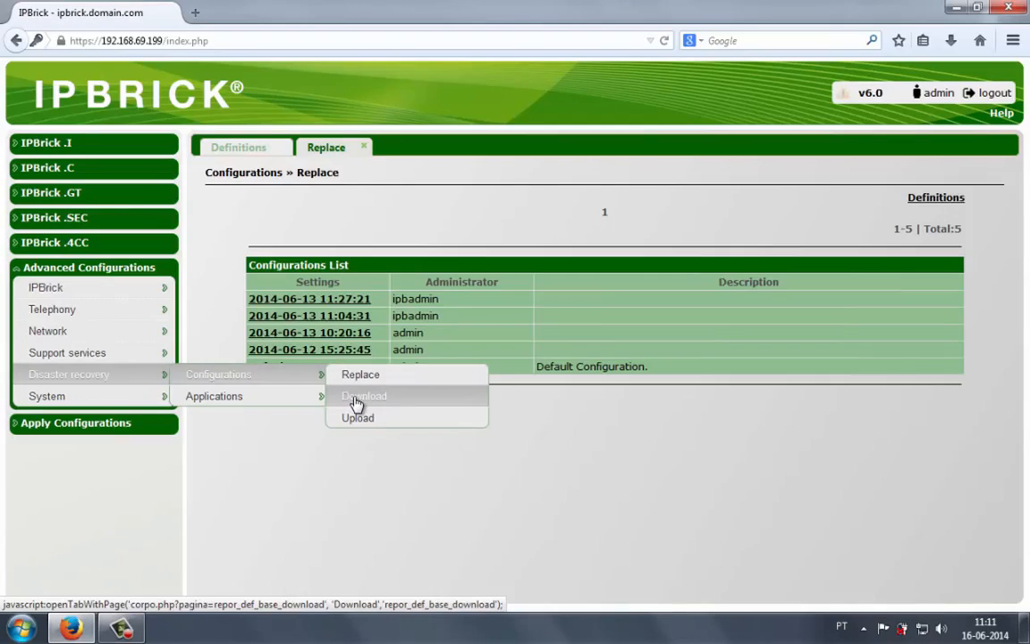
click(930, 199)
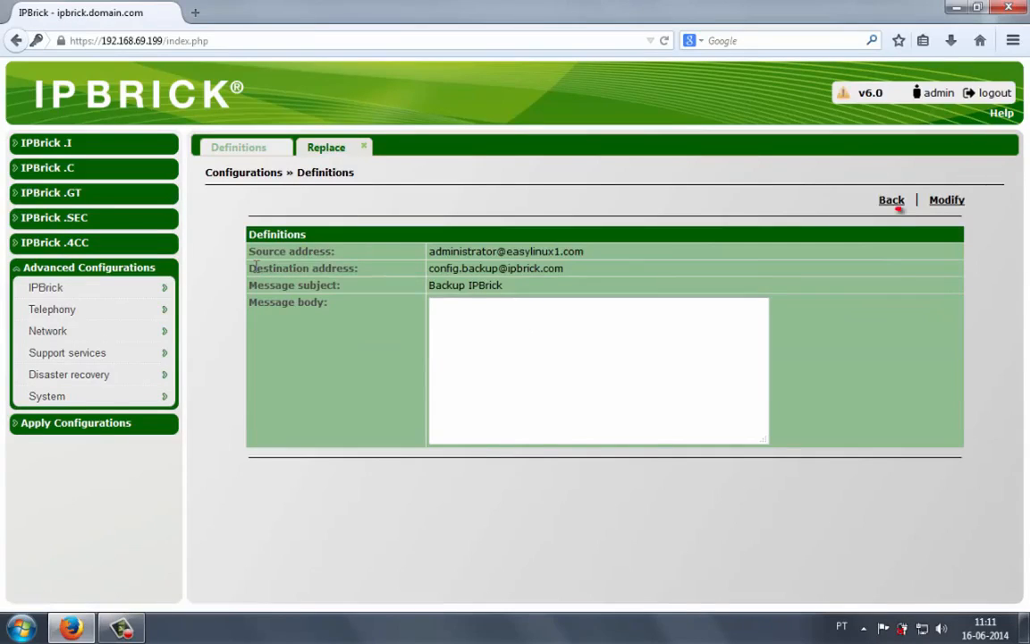
drag(254, 268, 358, 268)
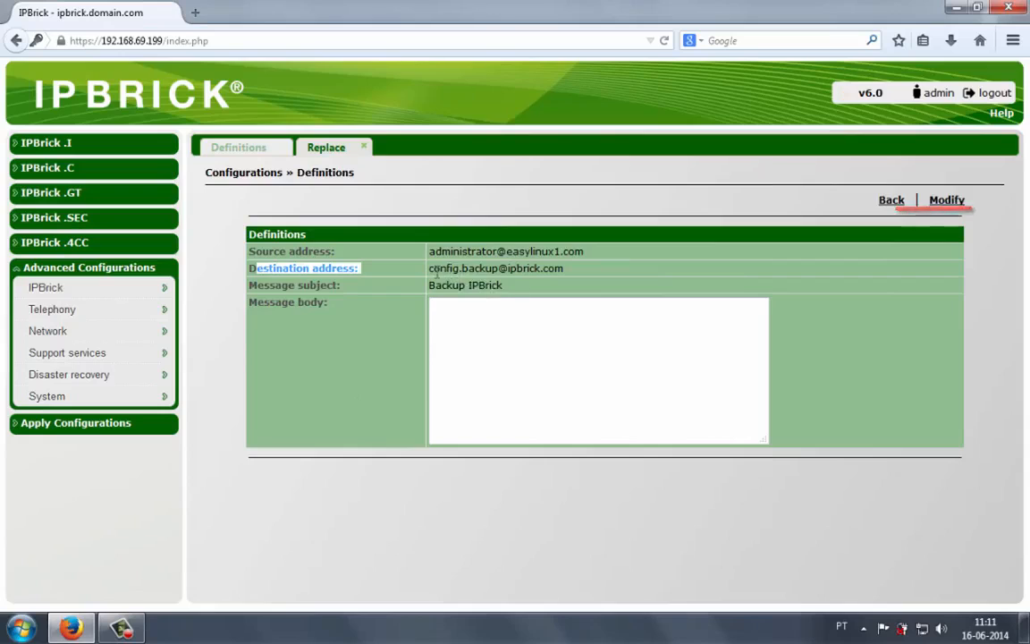
drag(433, 268, 557, 268)
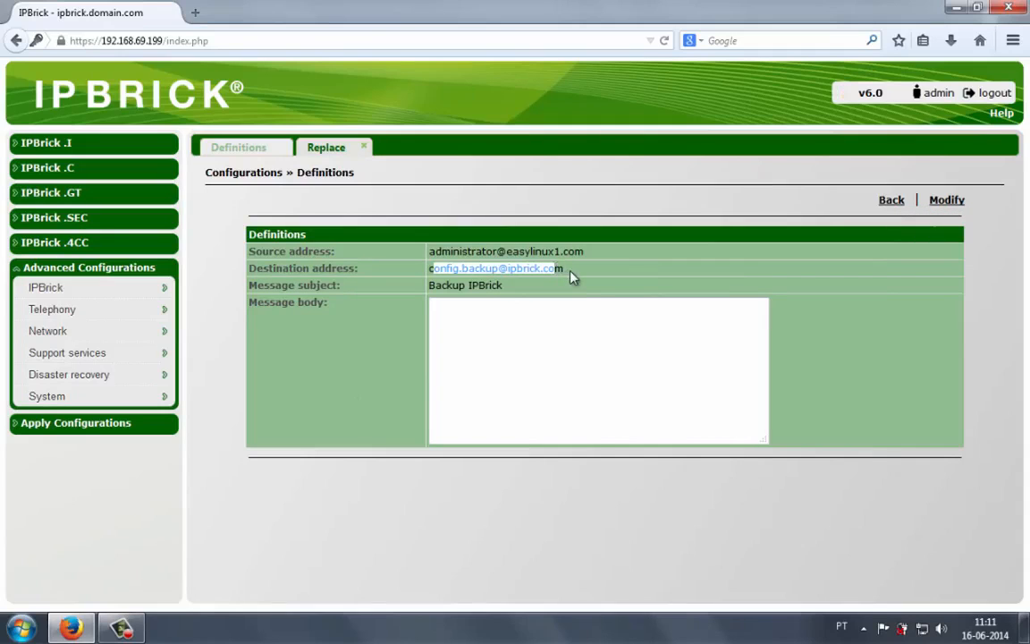
click(572, 278)
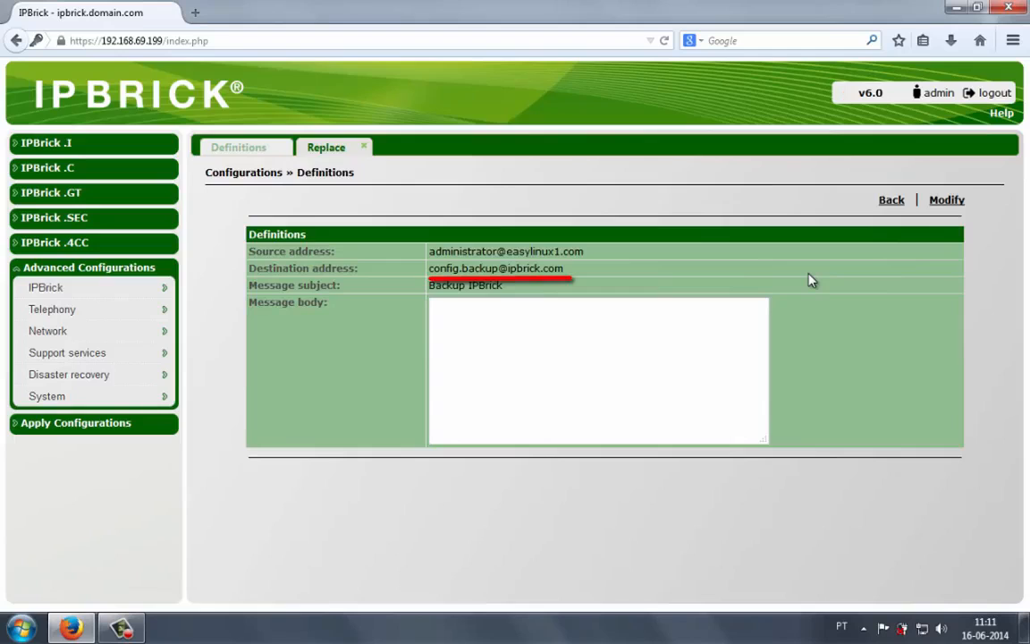
click(893, 202)
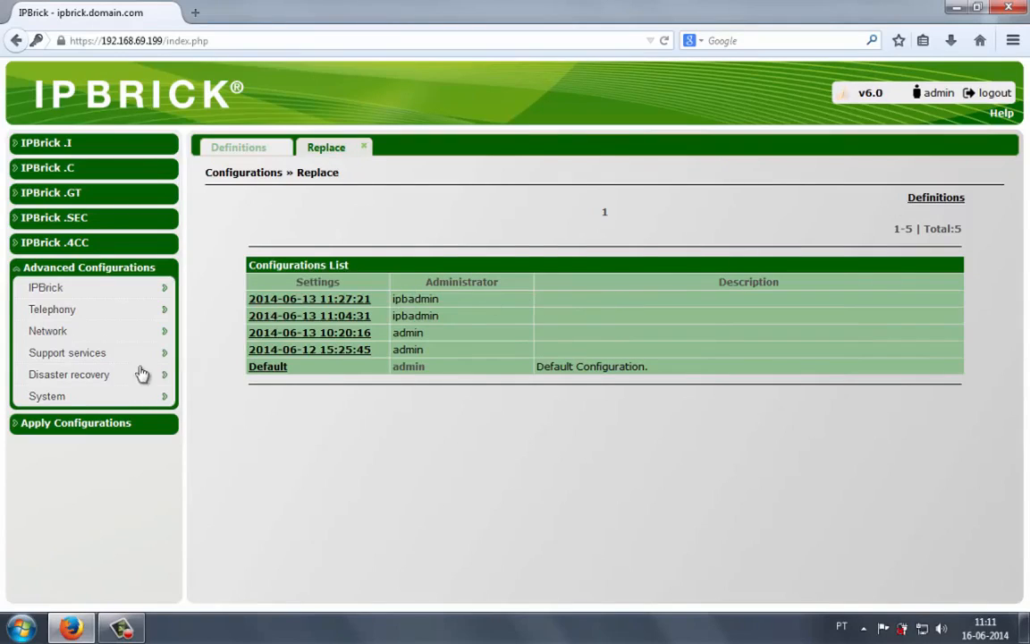
mouse_move(143, 374)
mouse_move(327, 380)
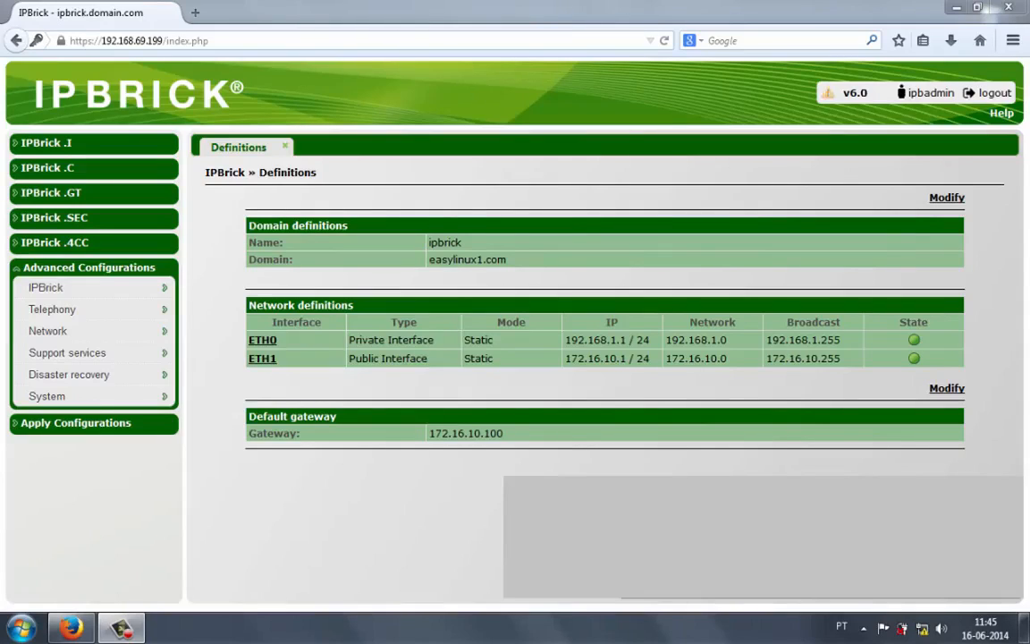
- Apply the pending configurations to the server, accepting the reboot
click(63, 425)
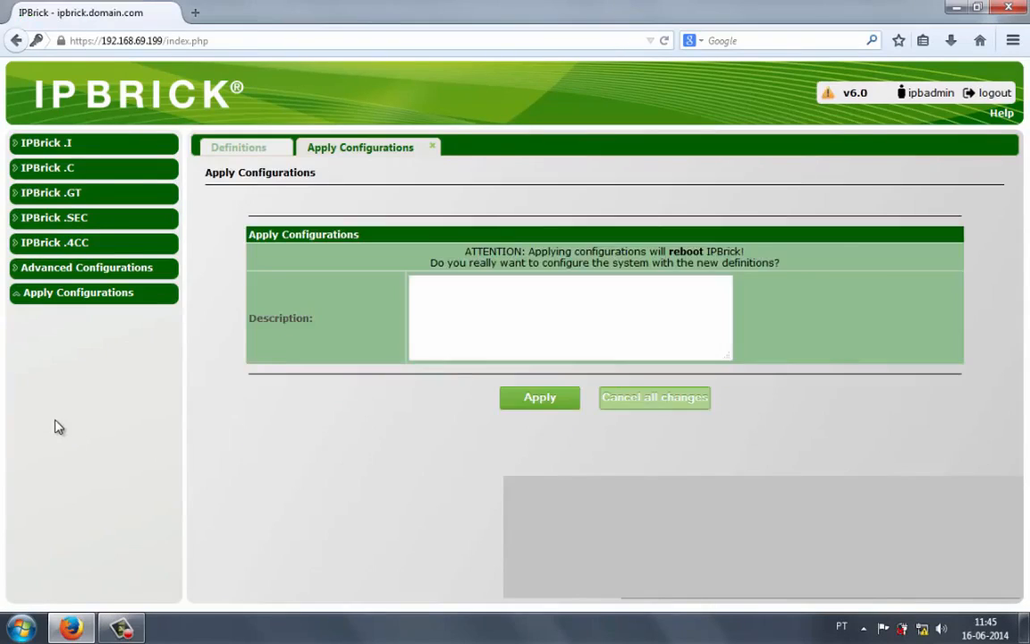
click(543, 403)
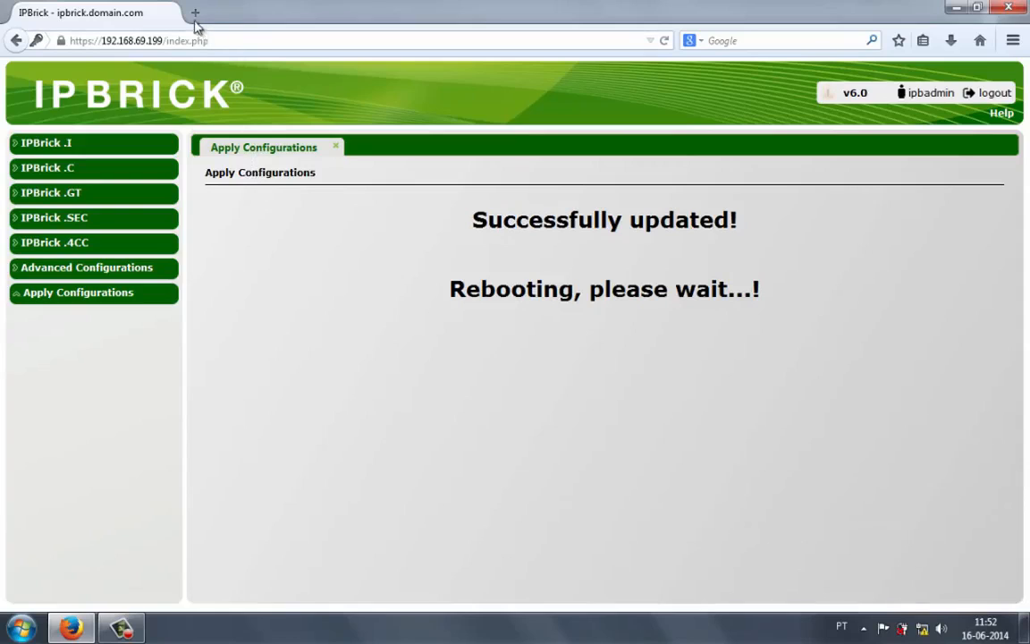
click(194, 13)
click(169, 13)
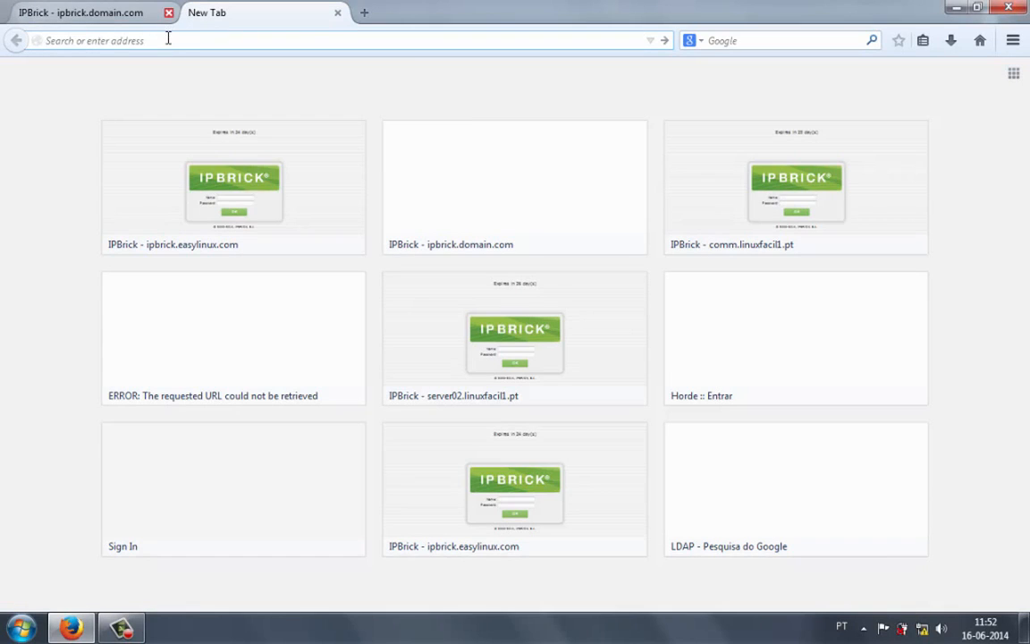
text(ht)
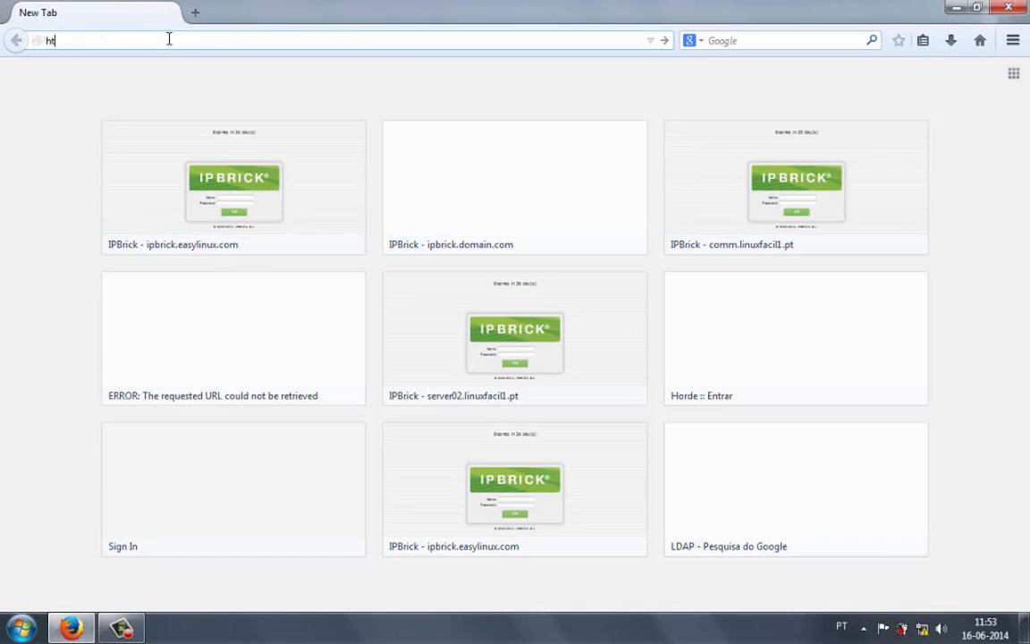
text(tp:)
key(BackSpace)
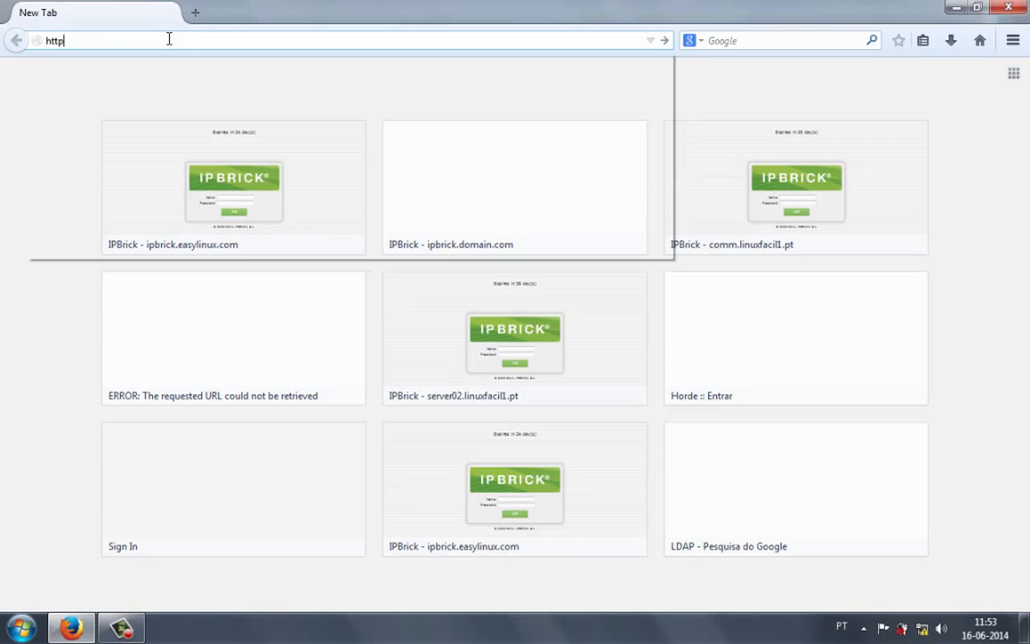
text(s://)
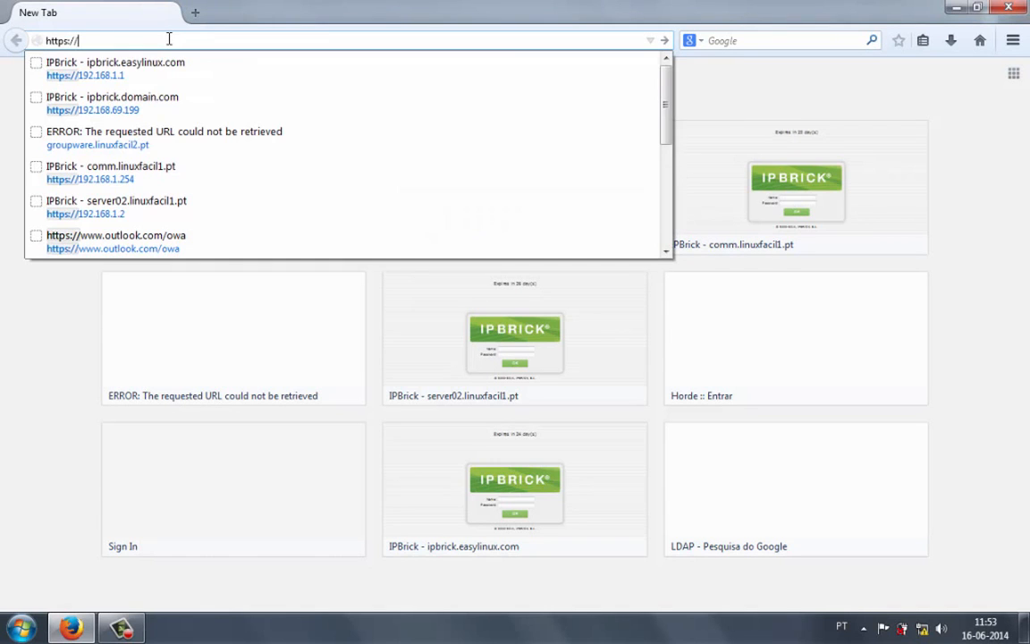
key(Down)
key(Return)
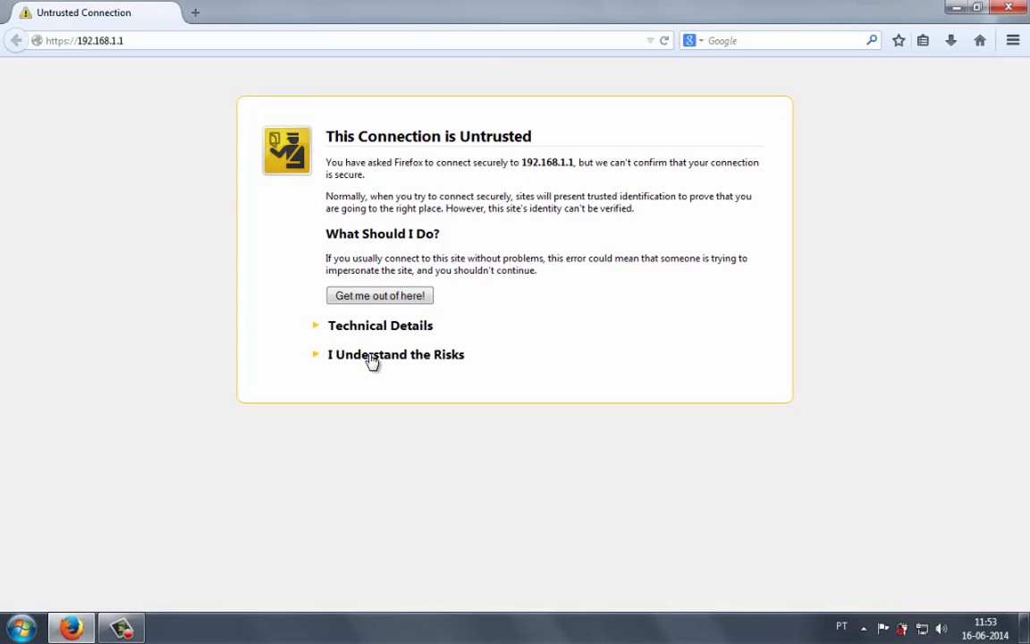
- Accept the untrusted certificate by adding and confirming a permanent security exception for the site
click(372, 358)
click(372, 455)
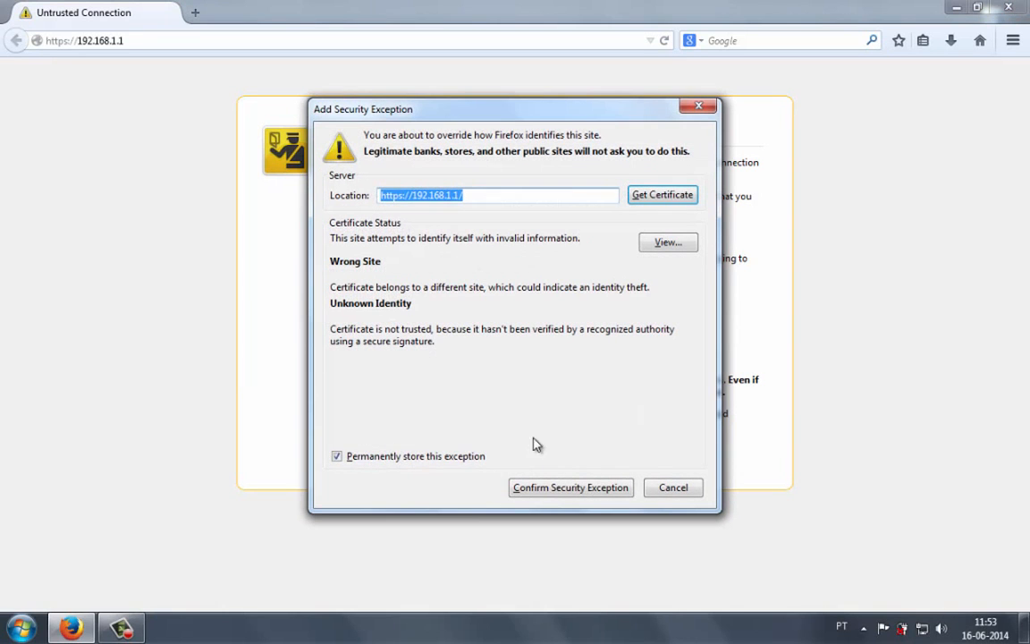
click(566, 479)
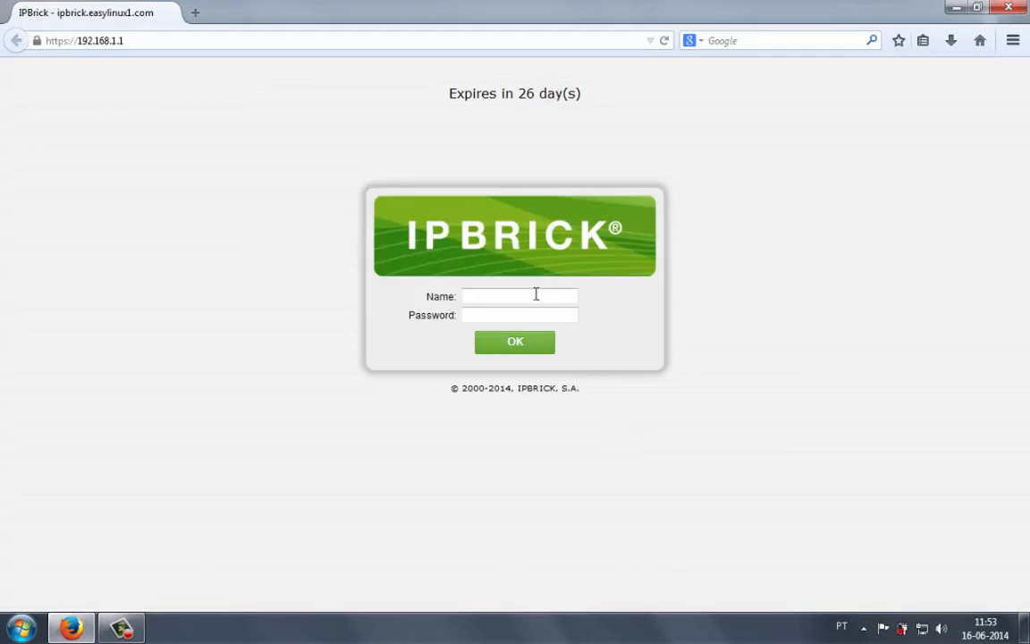
- Log in to the web administration with the name ipbadmin and the new account password
click(536, 295)
text(ipbadmi)
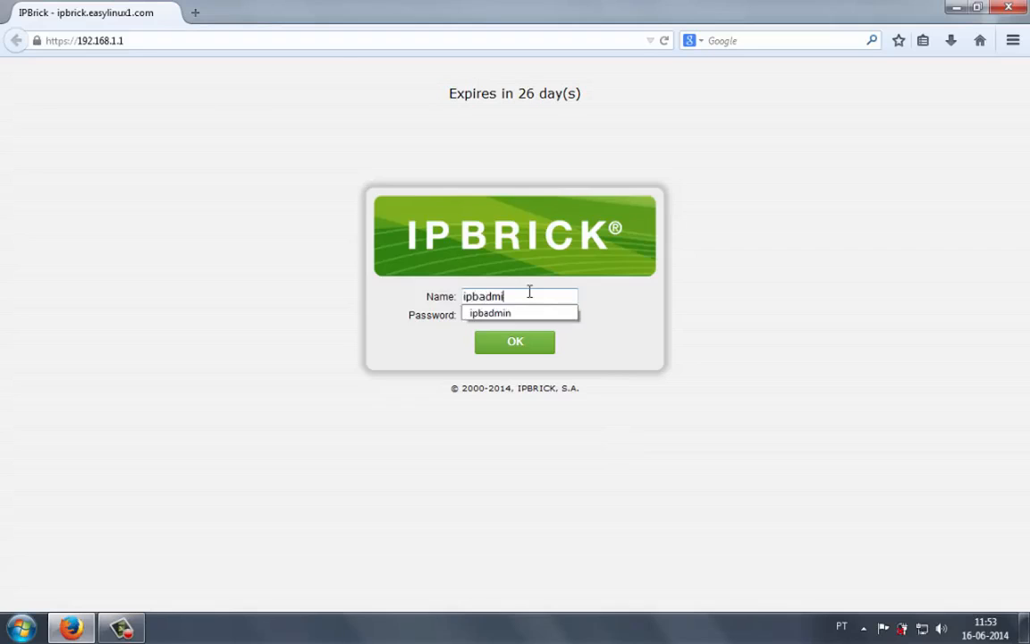
text(n)
key(Tab)
text(•)
key(Return)
click(340, 65)
click(469, 187)
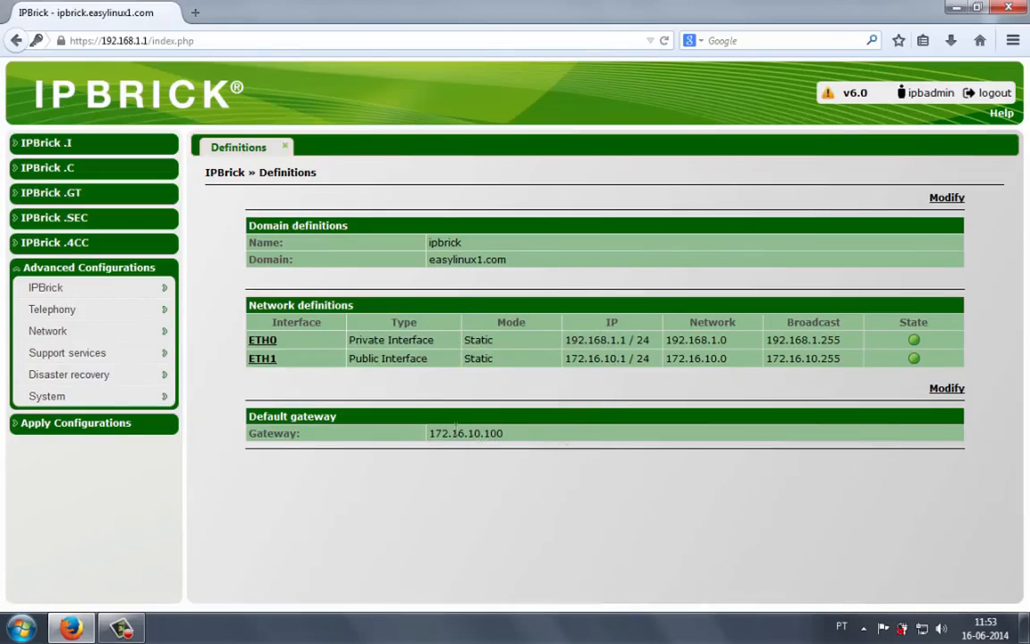
- Open the system Date and Time settings
mouse_move(139, 398)
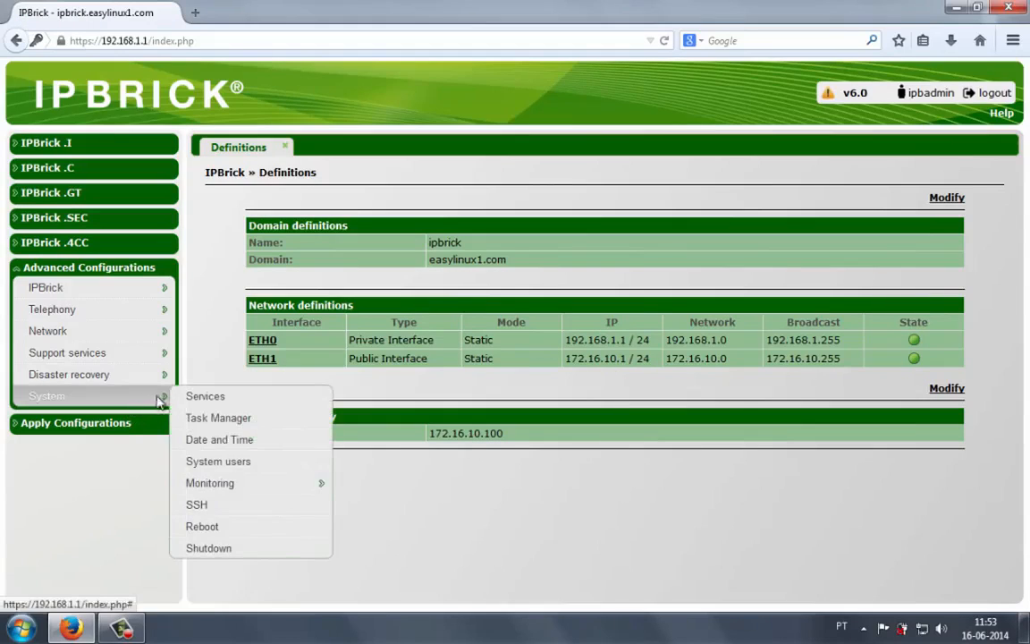
click(218, 439)
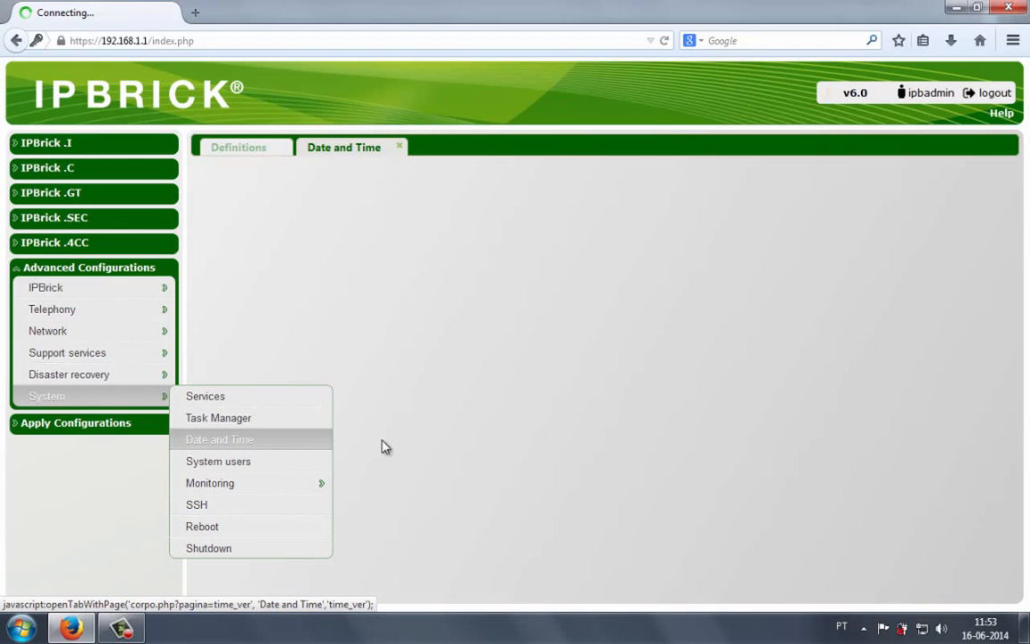